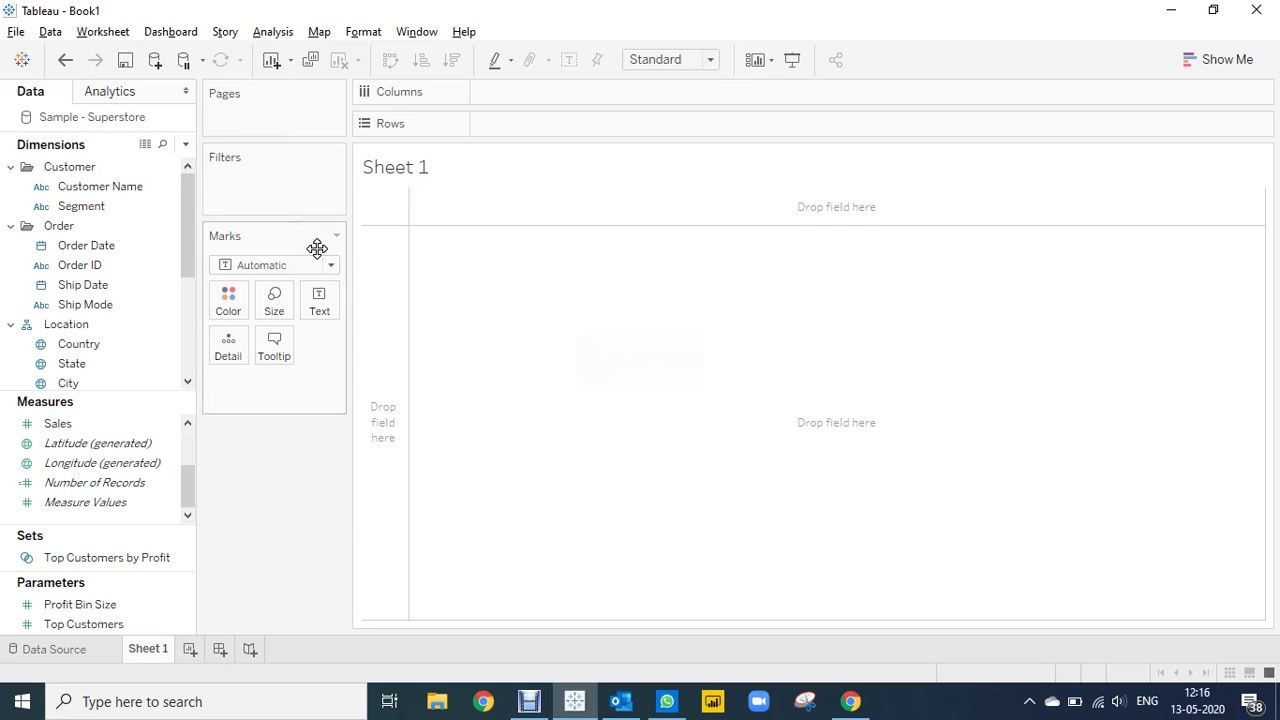
{"action": "left_click", "coordinate": [80, 268]}
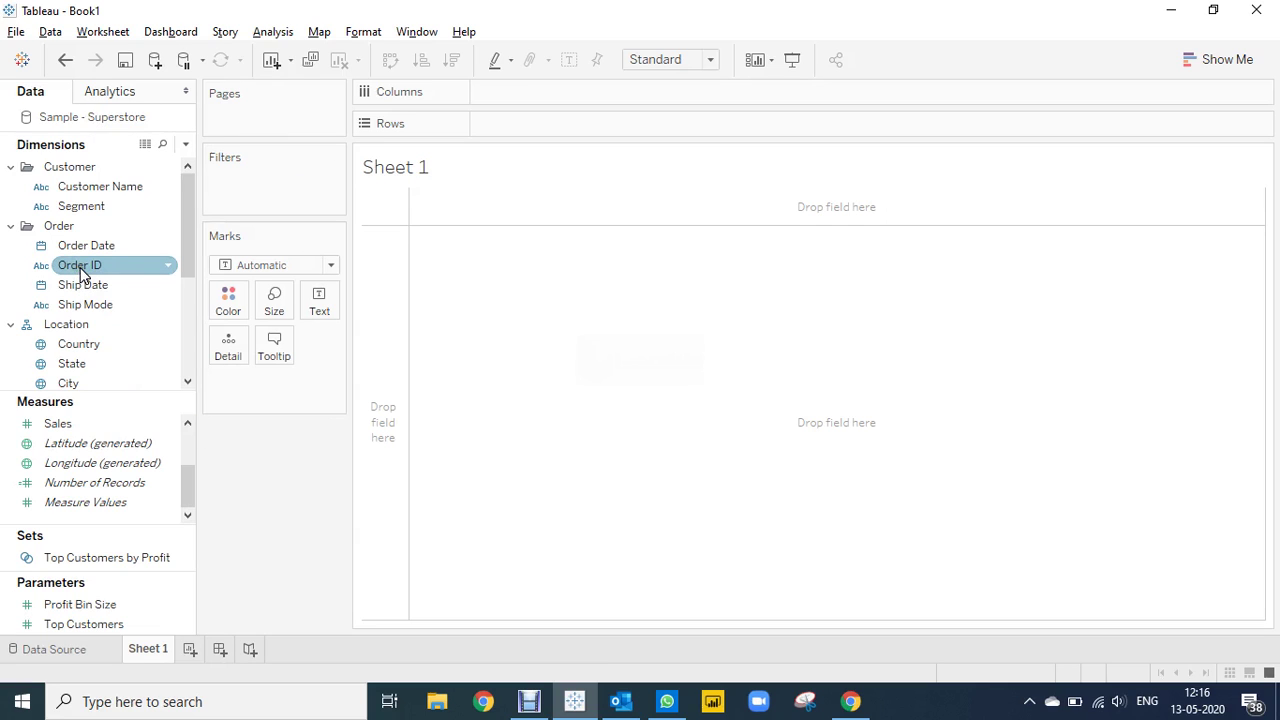
{"action": "left_click", "coordinate": [43, 428]}
{"action": "left_click", "coordinate": [37, 463]}
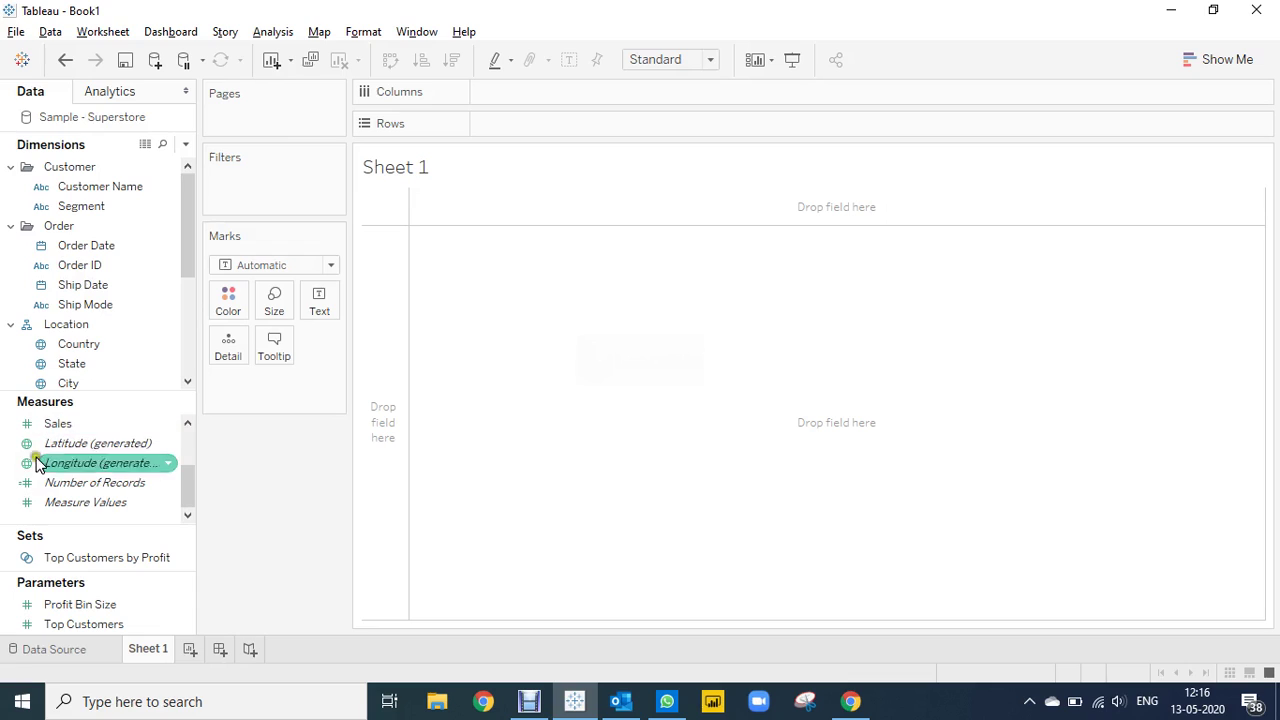
{"action": "left_click", "coordinate": [55, 486]}
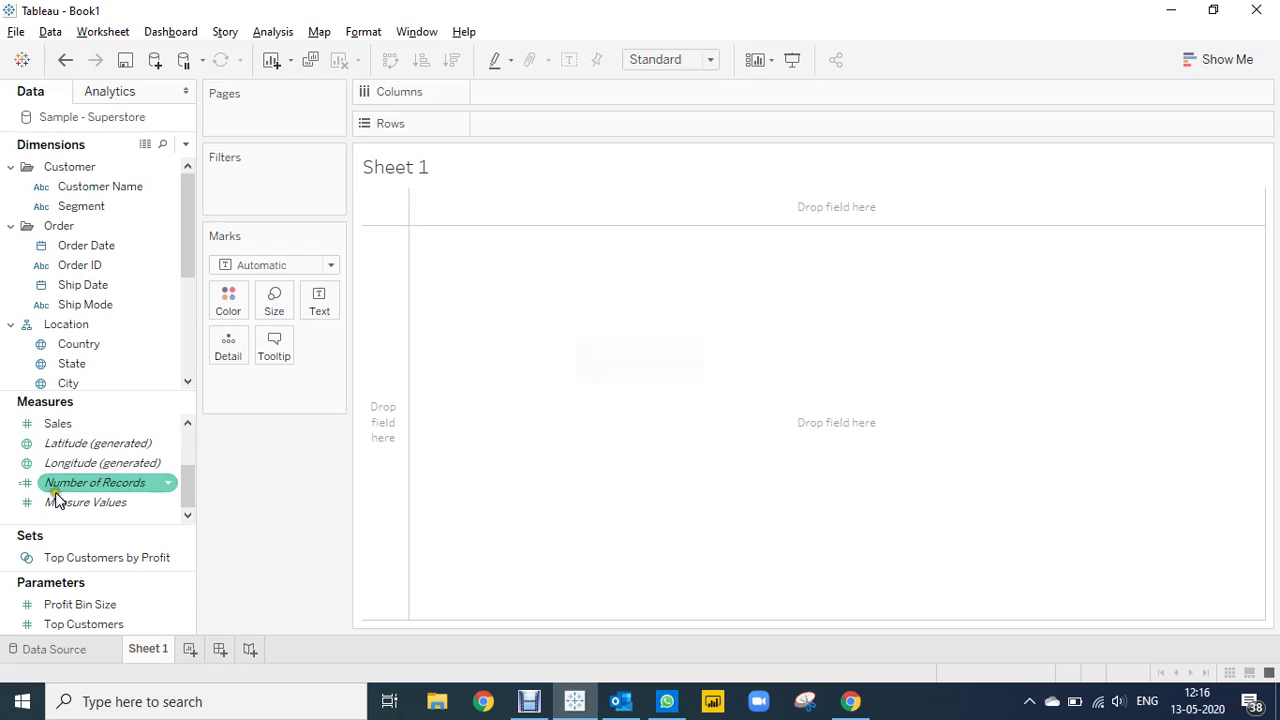
{"action": "left_click", "coordinate": [249, 486]}
{"action": "left_click", "coordinate": [108, 490]}
{"action": "left_click", "coordinate": [252, 467]}
{"action": "left_click", "coordinate": [94, 483]}
{"action": "left_click_drag", "start_coordinate": [86, 487], "coordinate": [489, 127]}
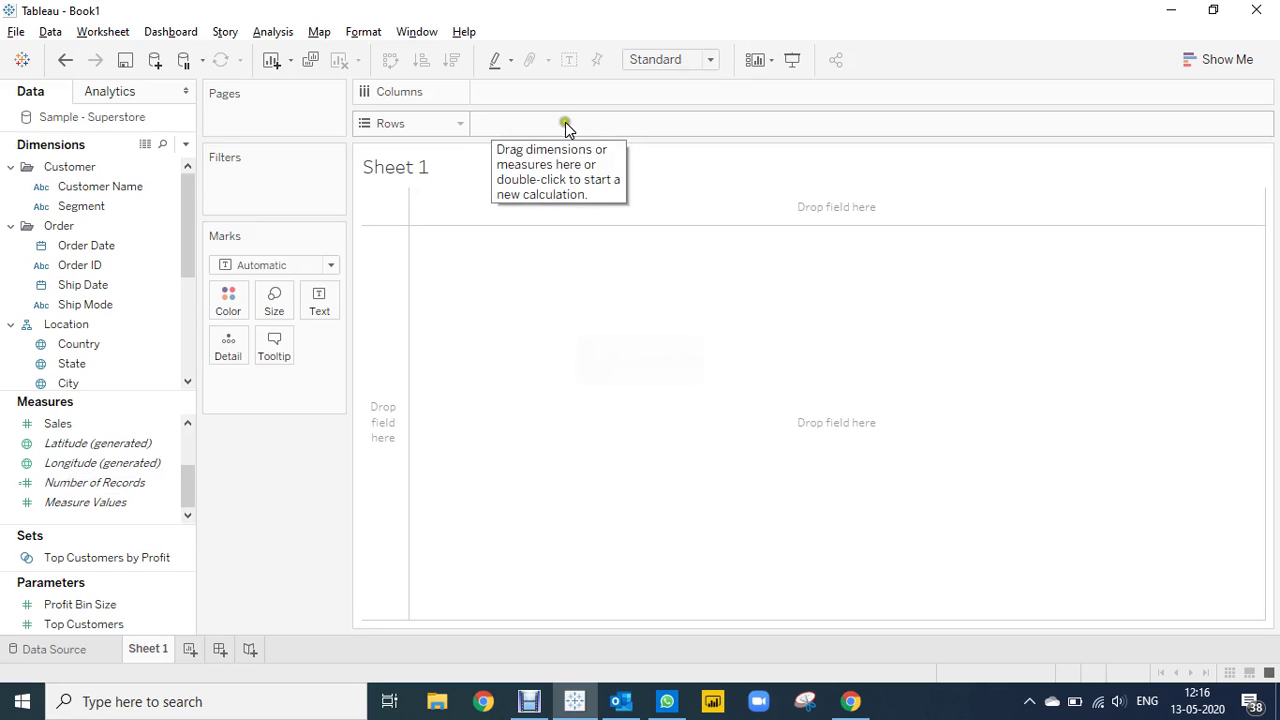
Add the Number of Records measure to Rows twice, placing the second copy after the first
{"action": "left_click", "coordinate": [142, 500]}
{"action": "left_click", "coordinate": [100, 485]}
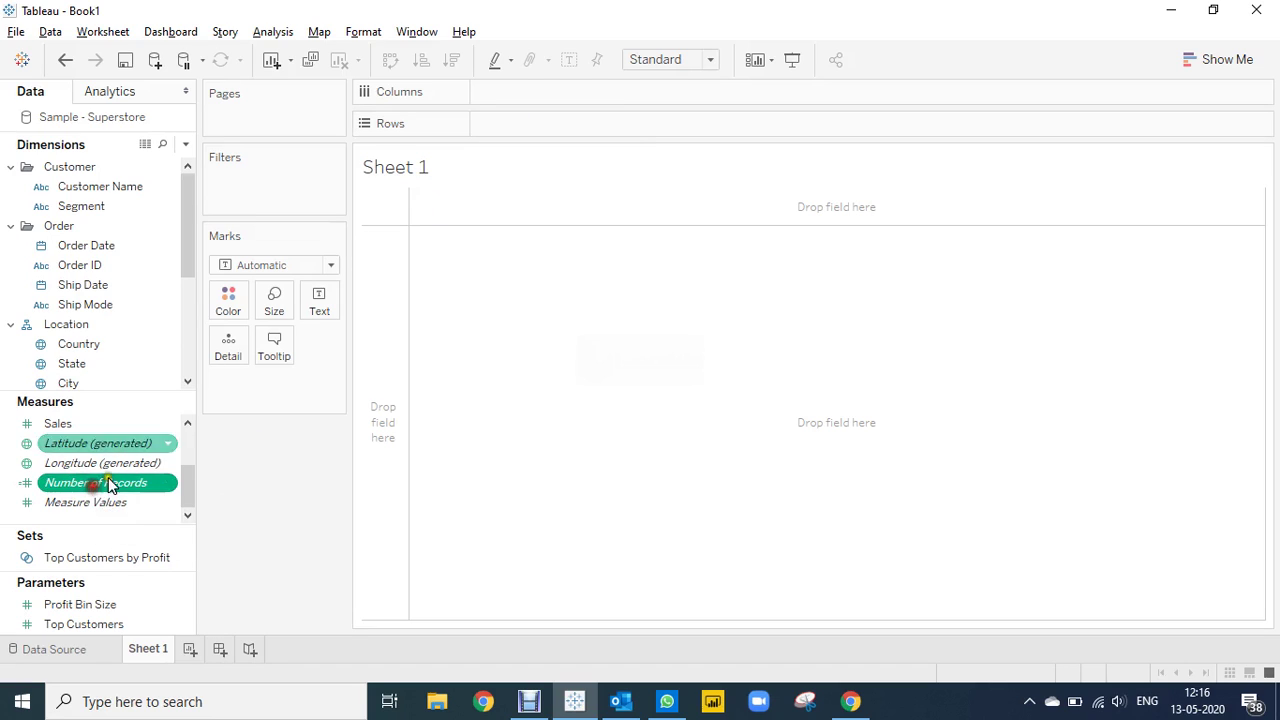
{"action": "left_click_drag", "start_coordinate": [108, 482], "coordinate": [550, 125]}
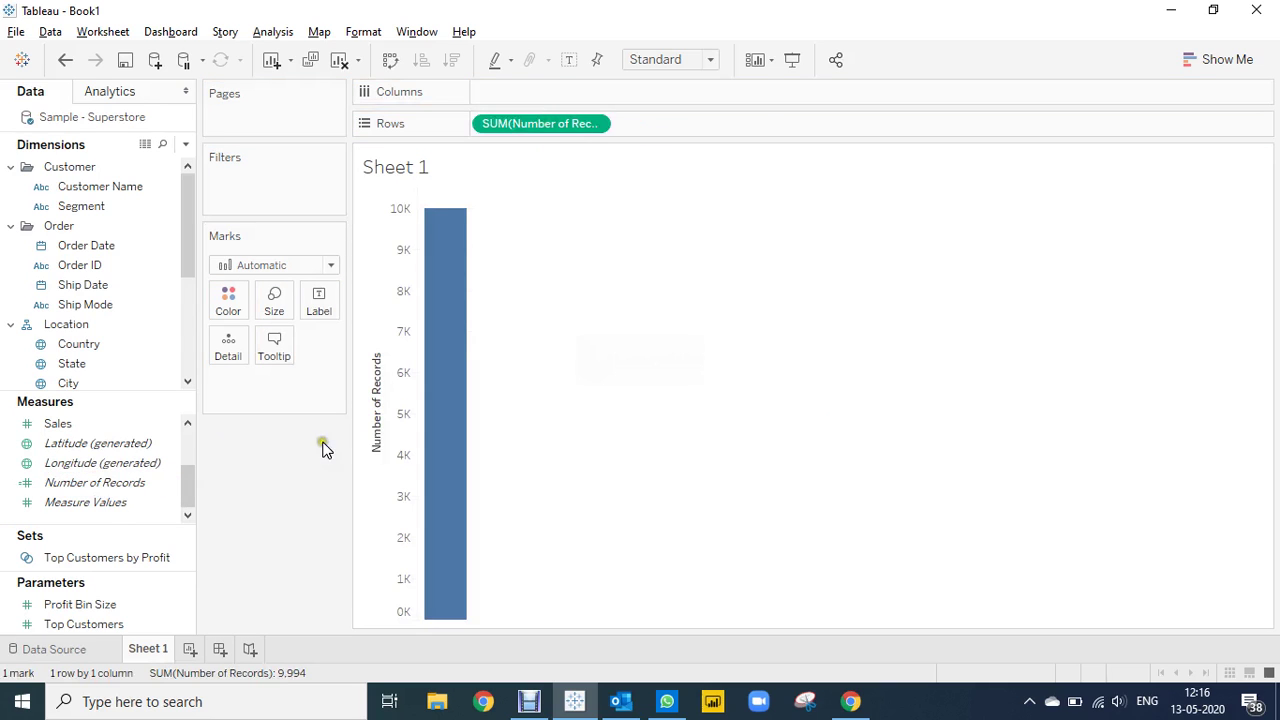
{"action": "left_click", "coordinate": [60, 485]}
{"action": "left_click_drag", "start_coordinate": [60, 485], "coordinate": [715, 125]}
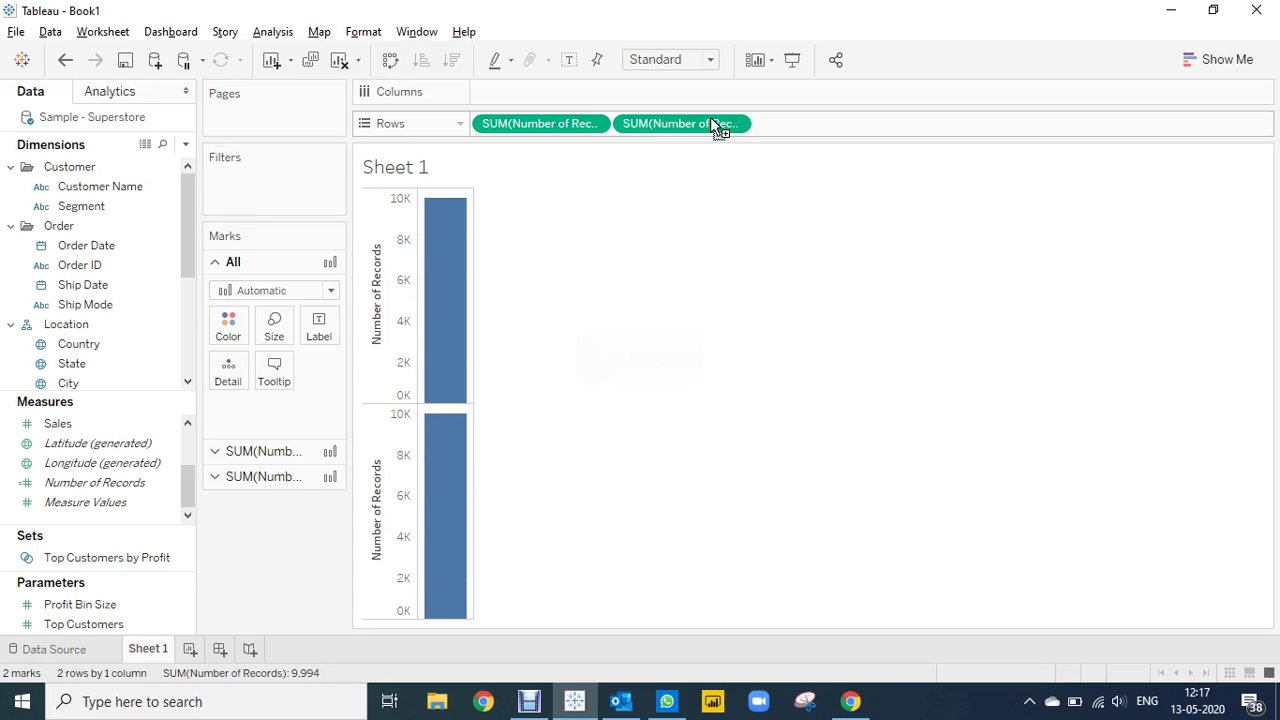
{"action": "left_click_drag", "start_coordinate": [715, 125], "coordinate": [715, 125]}
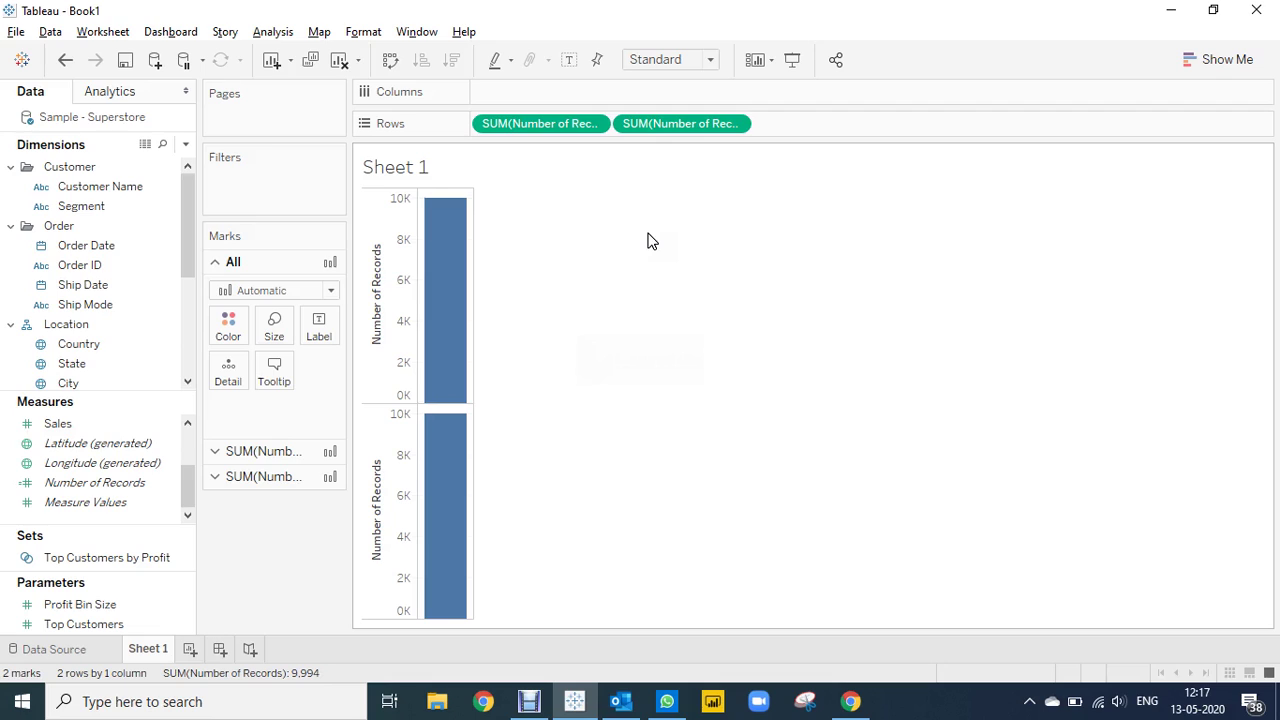
Change the aggregation of both Number of Records measures on Rows from sum to Maximum
{"action": "left_click", "coordinate": [89, 483]}
{"action": "left_click_drag", "start_coordinate": [73, 483], "coordinate": [613, 104]}
{"action": "left_click_drag", "start_coordinate": [717, 104], "coordinate": [571, 128]}
{"action": "left_click", "coordinate": [593, 127]}
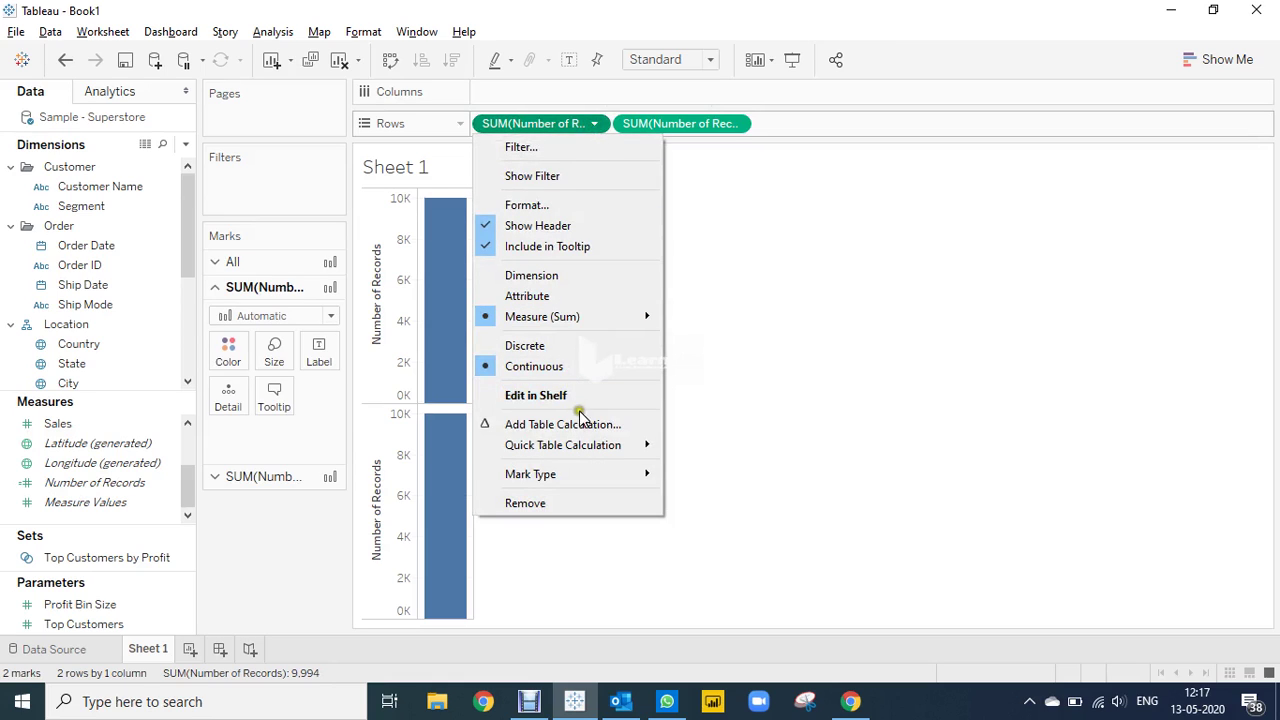
{"action": "mouse_move", "coordinate": [606, 318]}
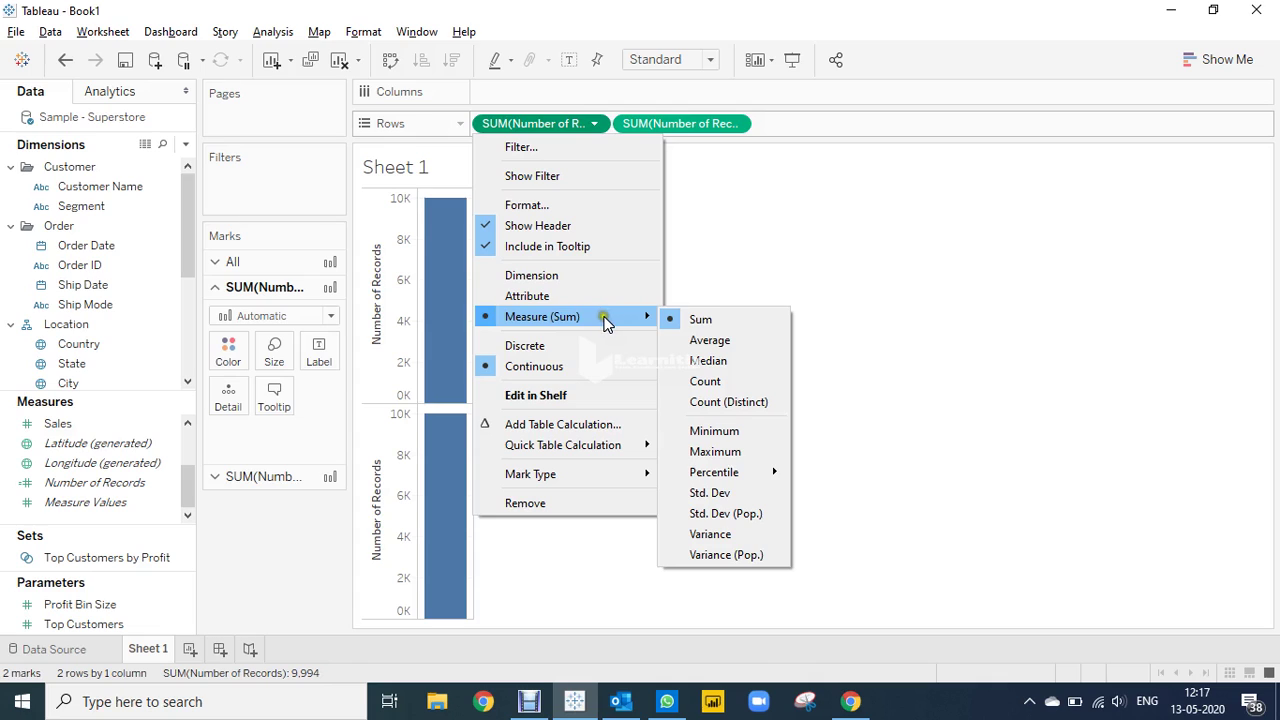
{"action": "left_click", "coordinate": [716, 452]}
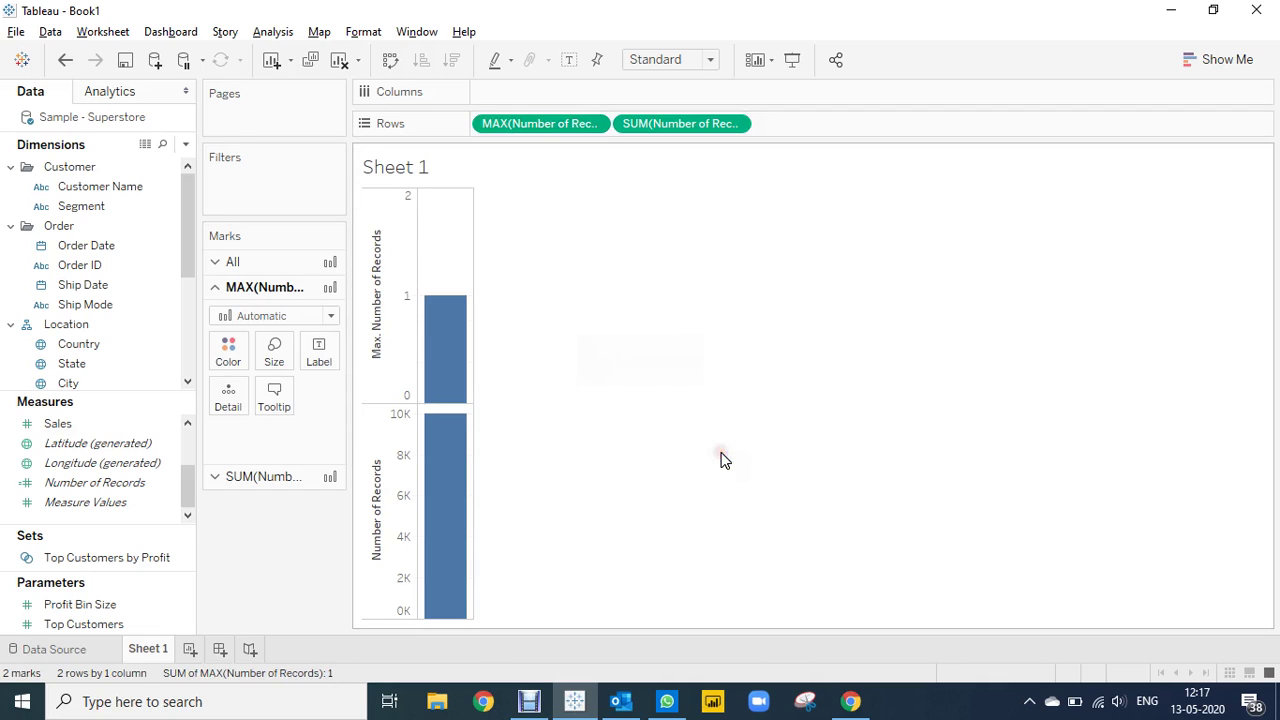
{"action": "left_click", "coordinate": [736, 124]}
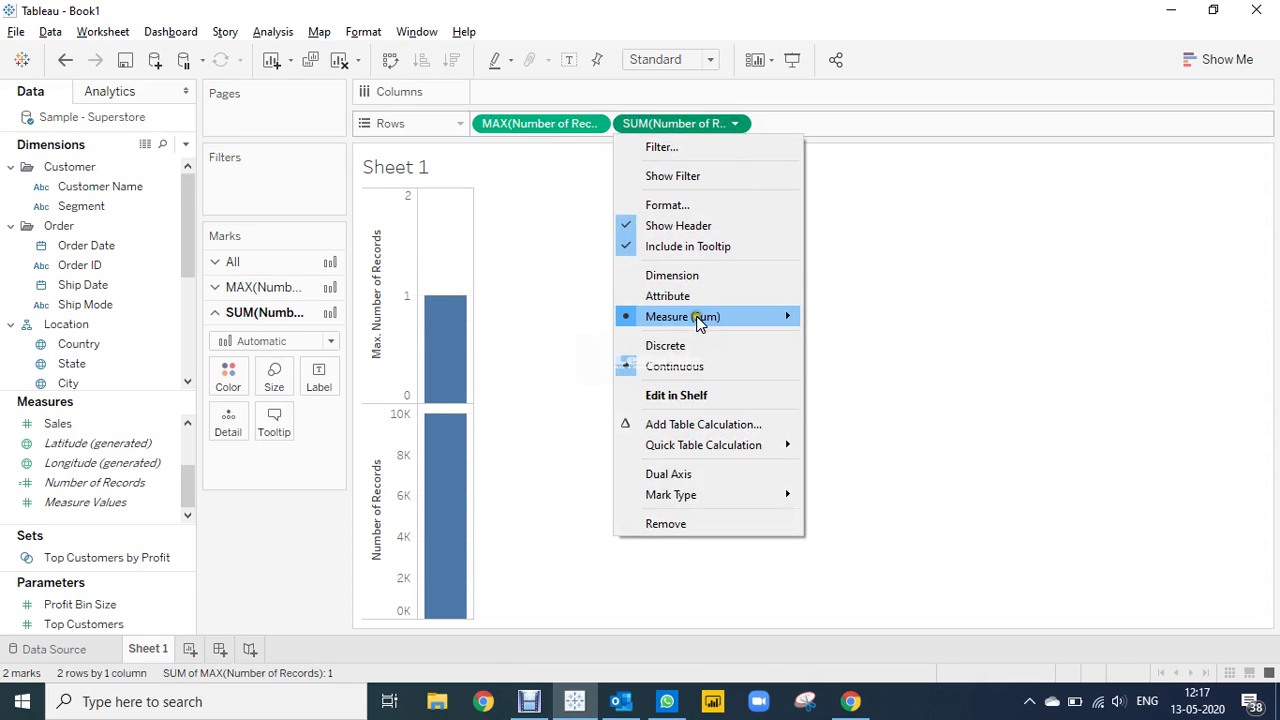
{"action": "mouse_move", "coordinate": [698, 320]}
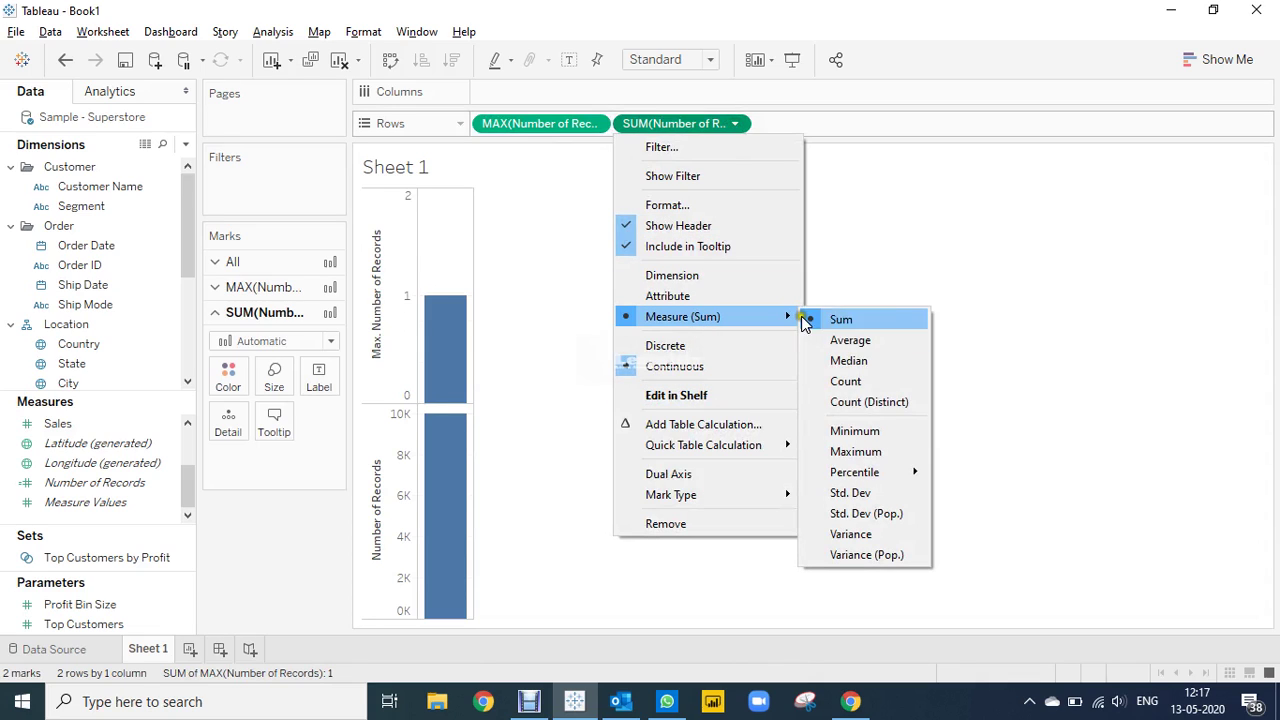
{"action": "left_click", "coordinate": [876, 452]}
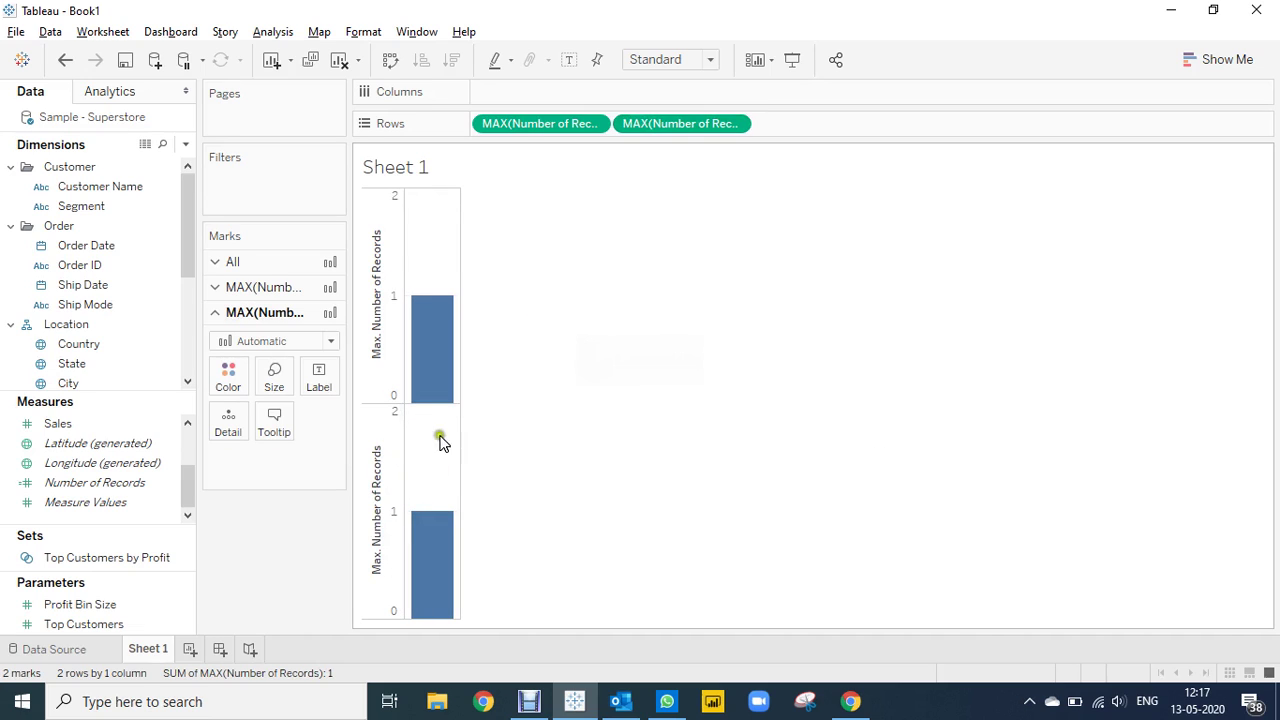
{"action": "mouse_move", "coordinate": [443, 361]}
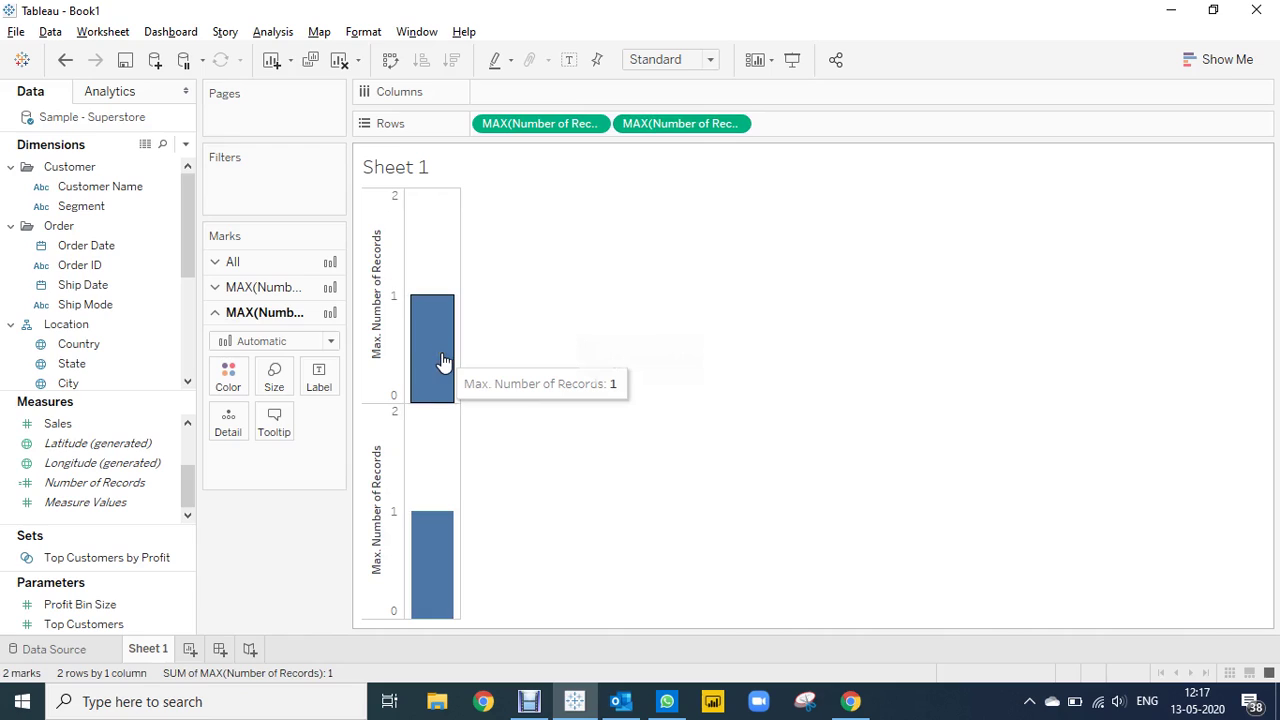
Set the mark type of both Number of Records charts to Pie and fit the sheet to Entire View
{"action": "left_click", "coordinate": [245, 287]}
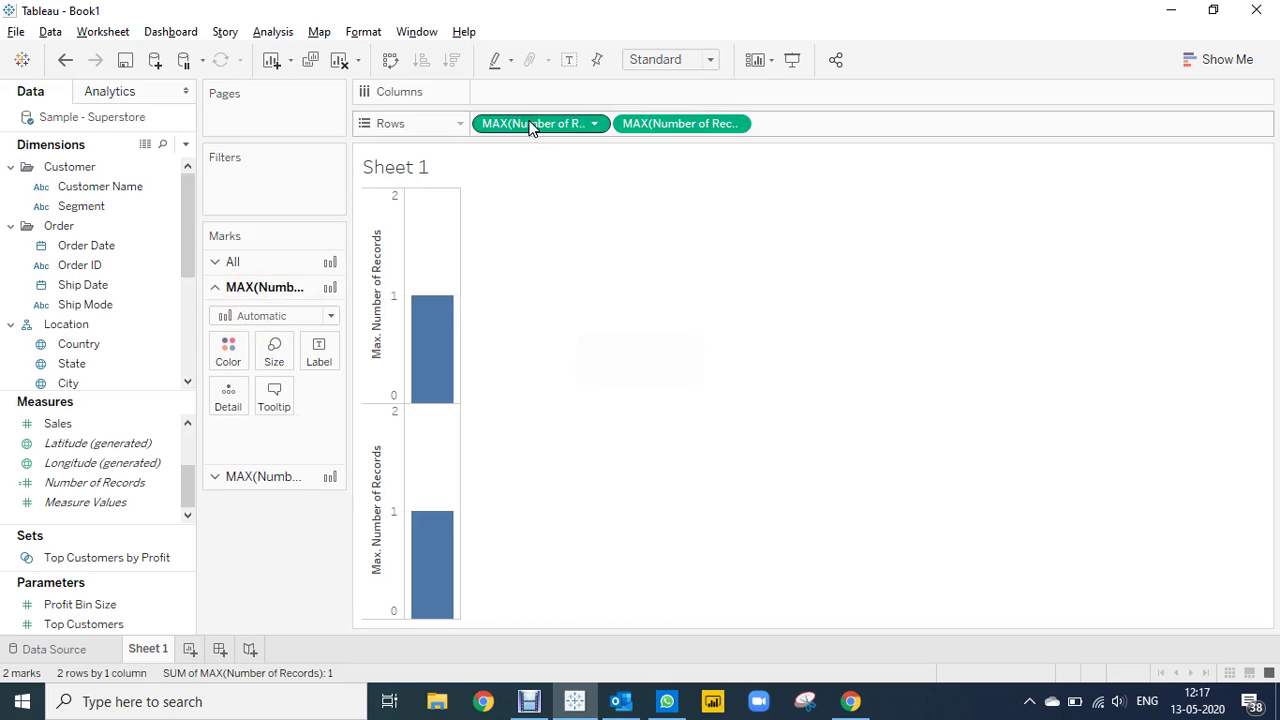
{"action": "left_click", "coordinate": [290, 316]}
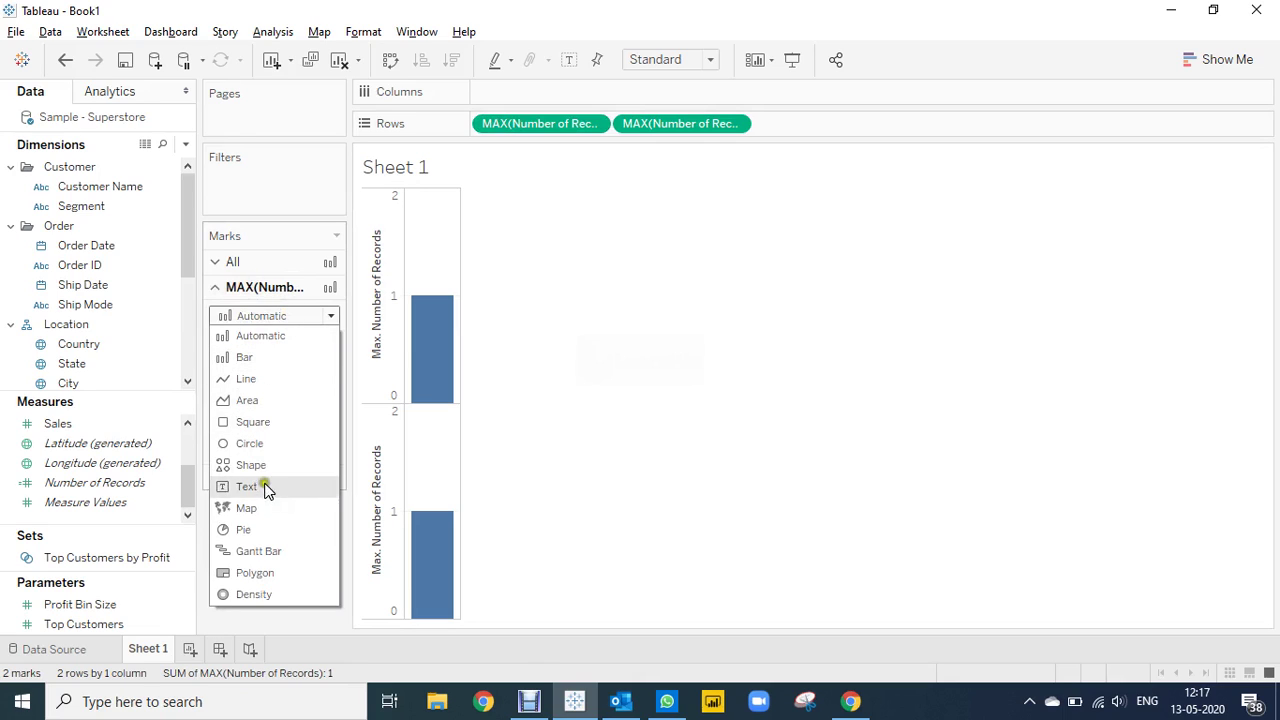
{"action": "left_click", "coordinate": [244, 529]}
{"action": "left_click", "coordinate": [276, 478]}
{"action": "left_click", "coordinate": [272, 341]}
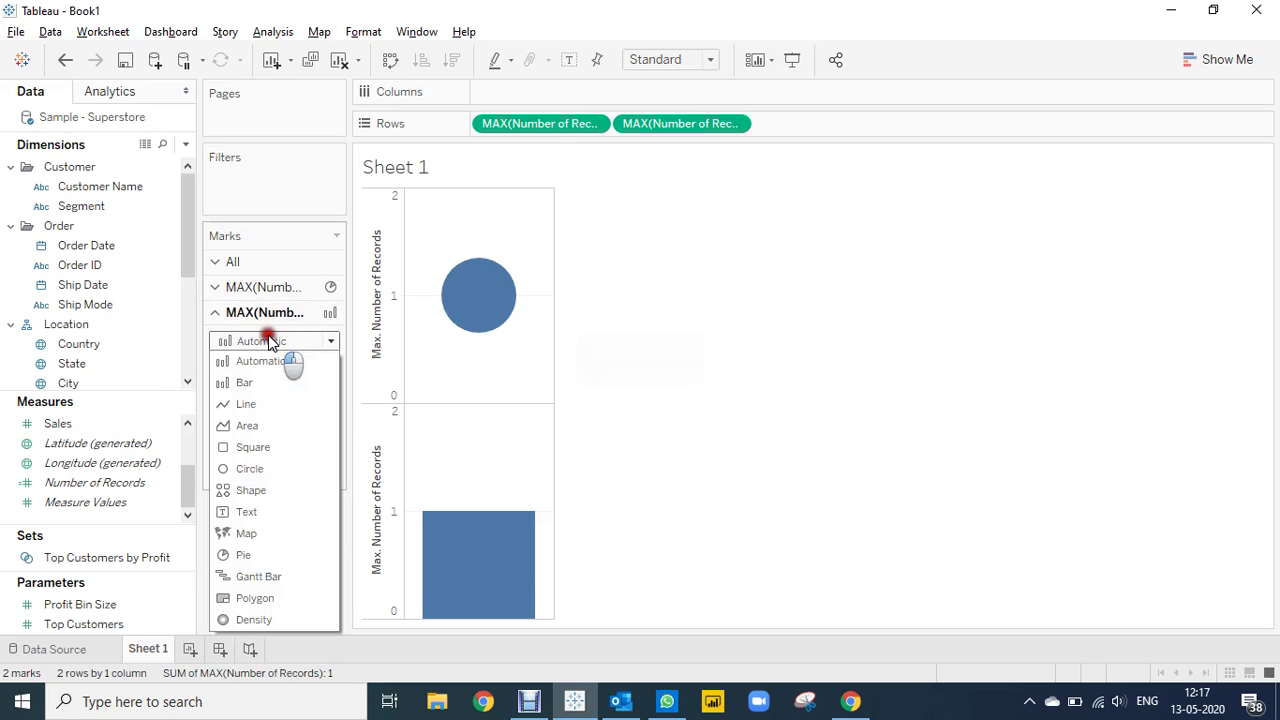
{"action": "left_click", "coordinate": [243, 555]}
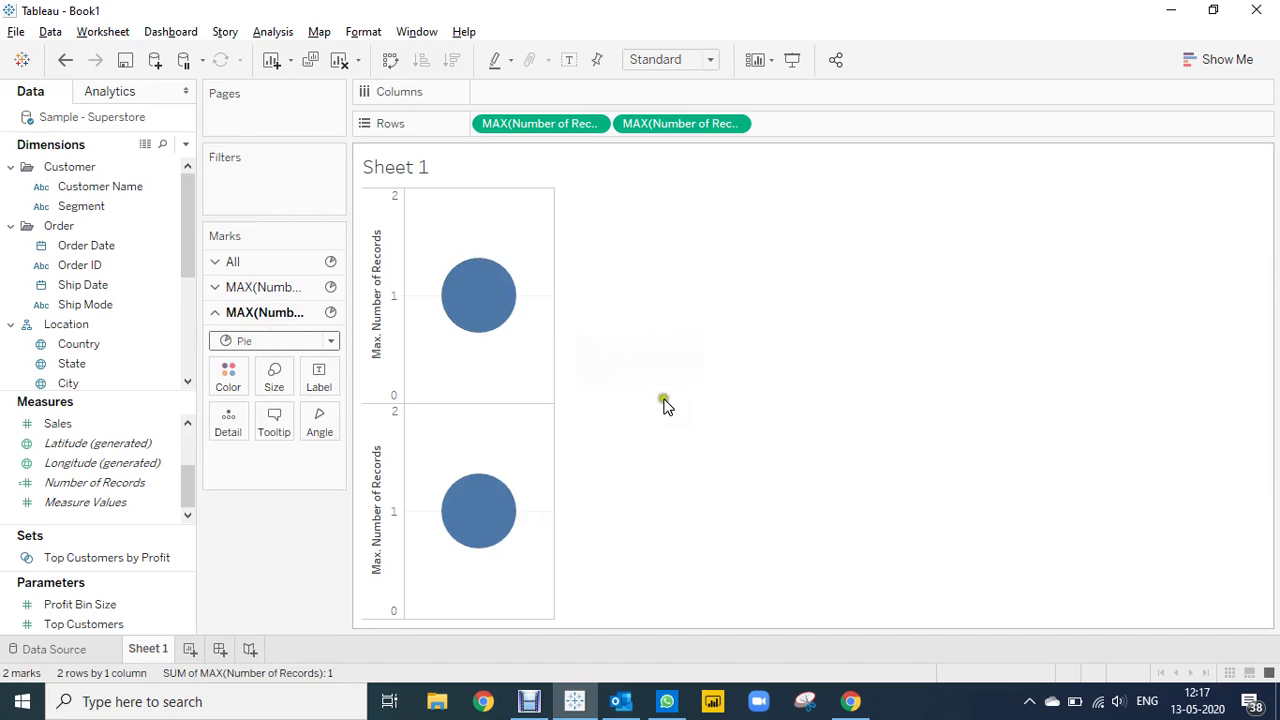
{"action": "left_click", "coordinate": [711, 61]}
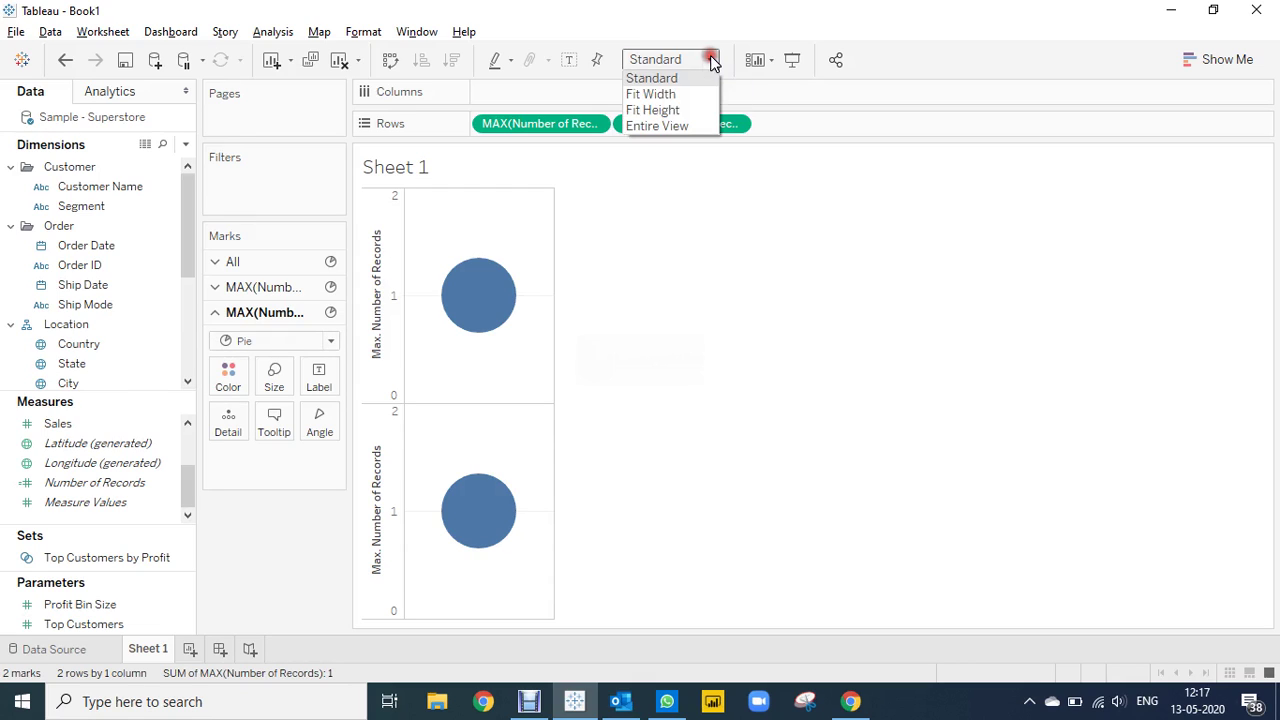
{"action": "left_click", "coordinate": [667, 127]}
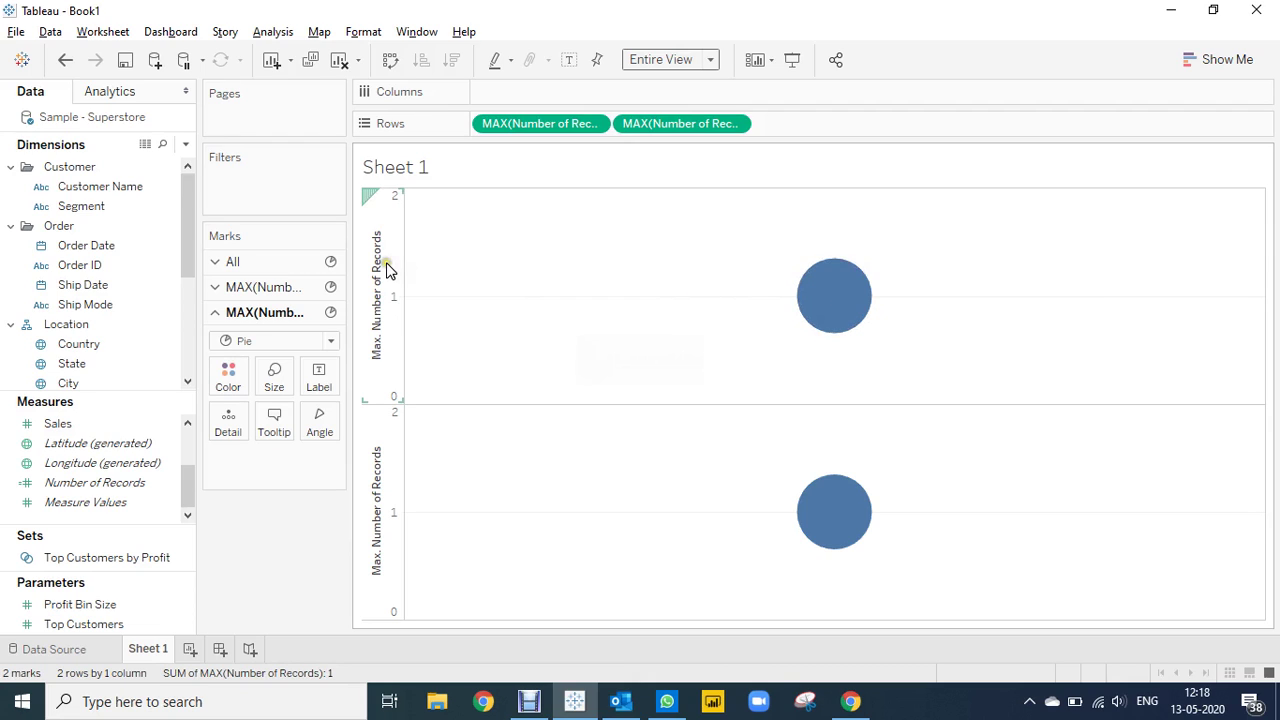
Enlarge the upper pie using the first measure's mark size so it nearly fills its row
{"action": "left_click", "coordinate": [268, 289]}
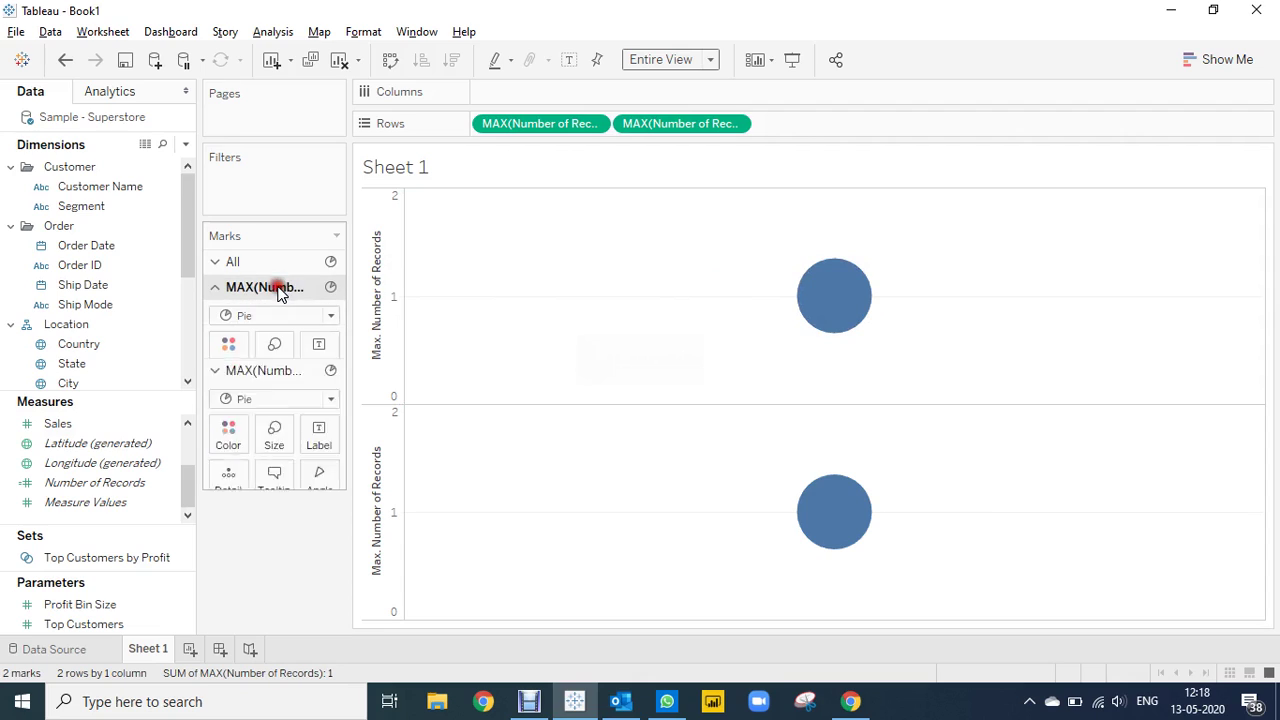
{"action": "left_click", "coordinate": [273, 350]}
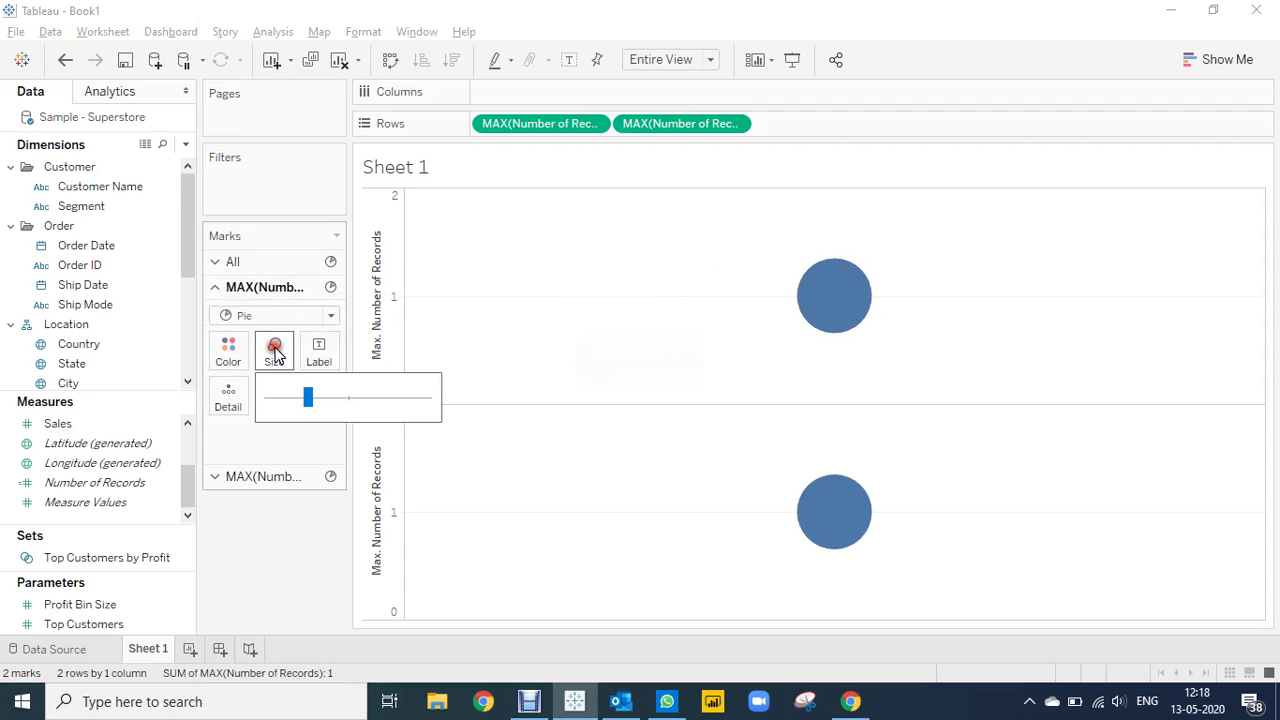
{"action": "left_click_drag", "start_coordinate": [308, 398], "coordinate": [366, 401]}
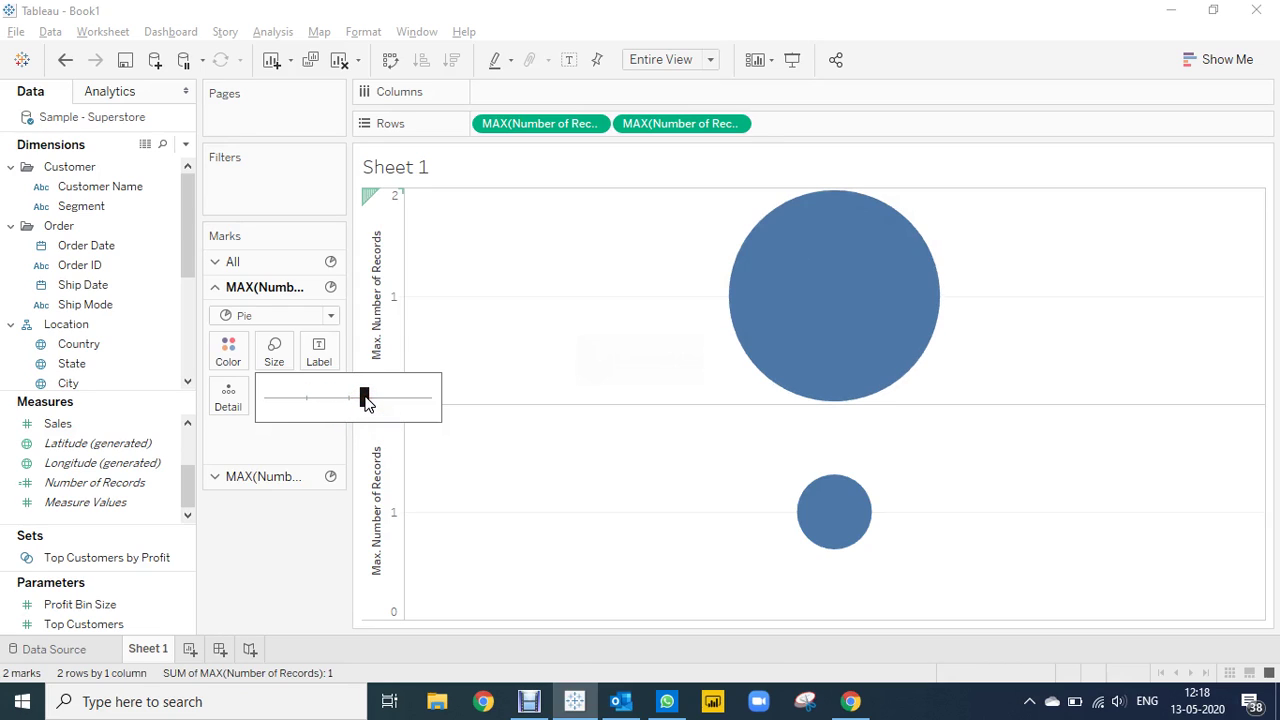
{"action": "left_click", "coordinate": [269, 537]}
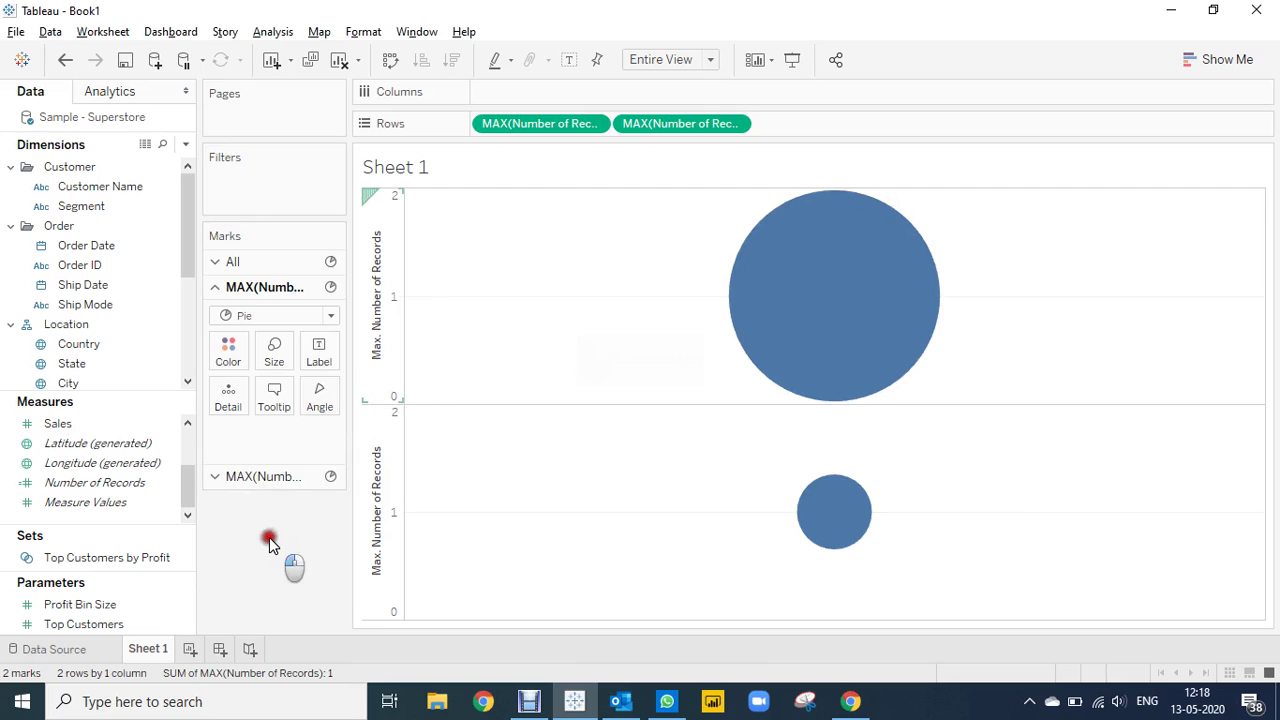
Enlarge the lower pie using the second measure's mark size, keeping it smaller than the upper pie
{"action": "left_click", "coordinate": [258, 481]}
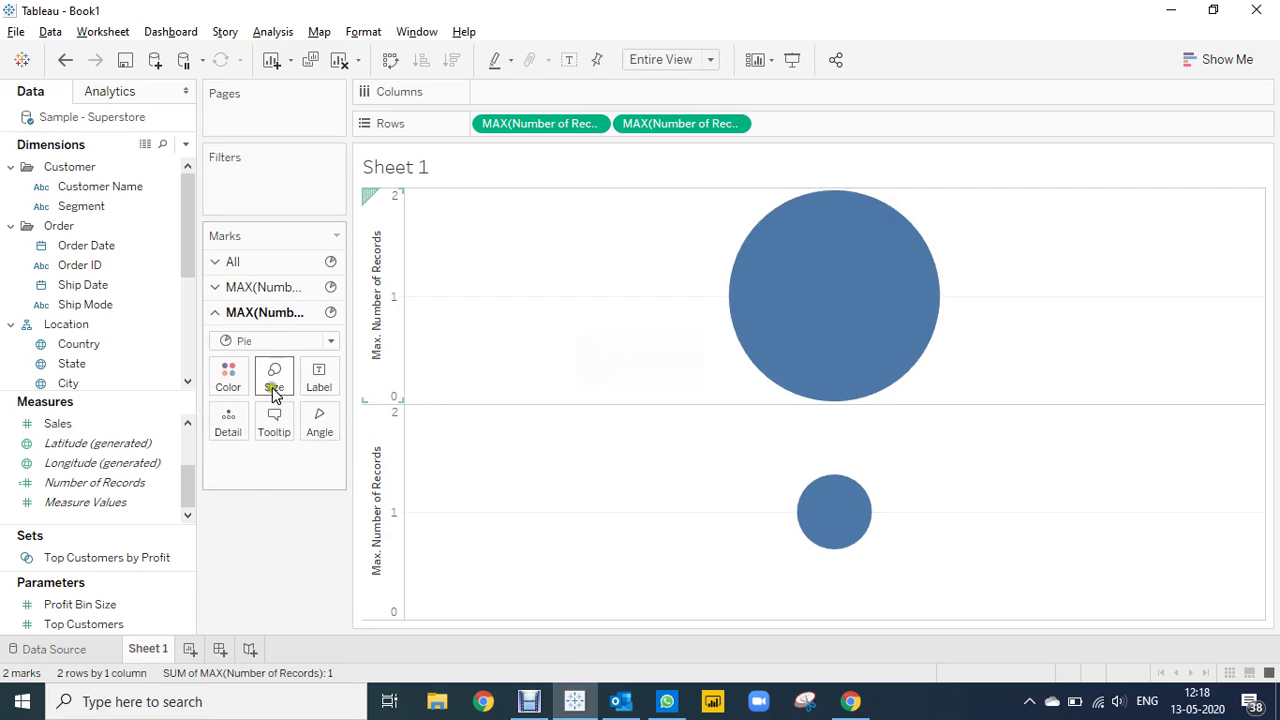
{"action": "left_click", "coordinate": [274, 385]}
{"action": "left_click_drag", "start_coordinate": [308, 423], "coordinate": [350, 427]}
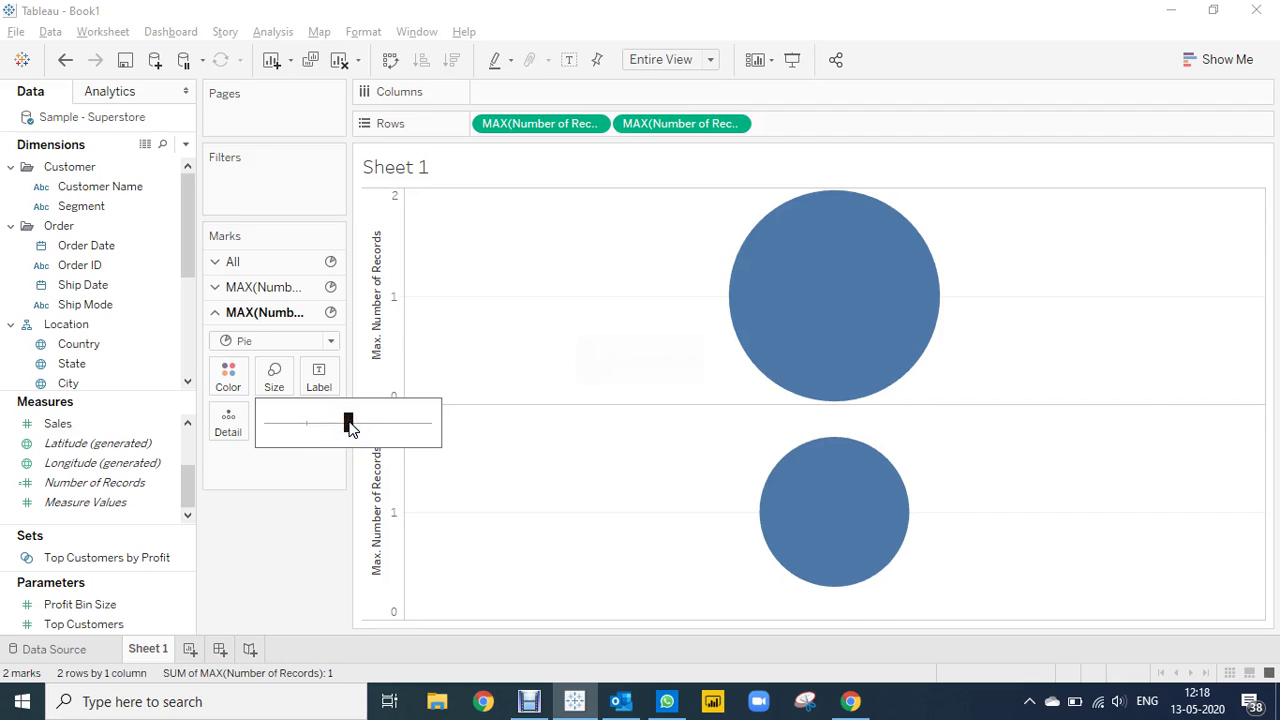
{"action": "mouse_move", "coordinate": [837, 508]}
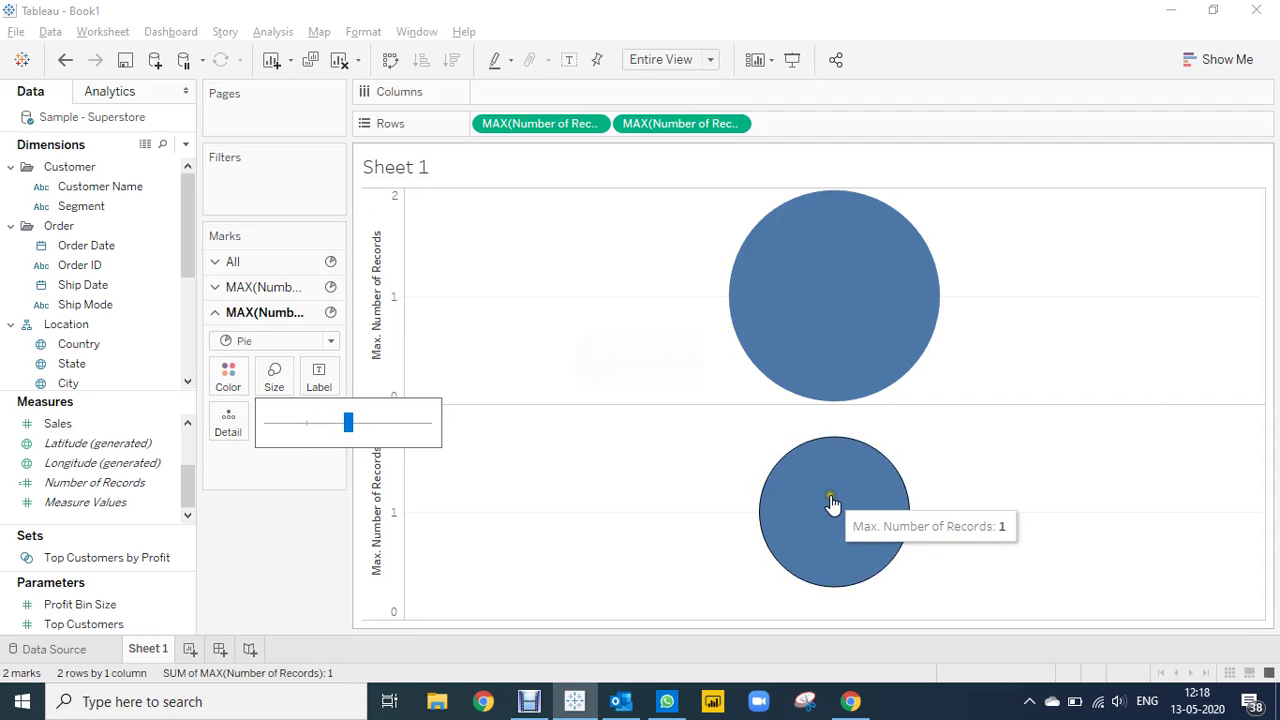
{"action": "mouse_move", "coordinate": [815, 268]}
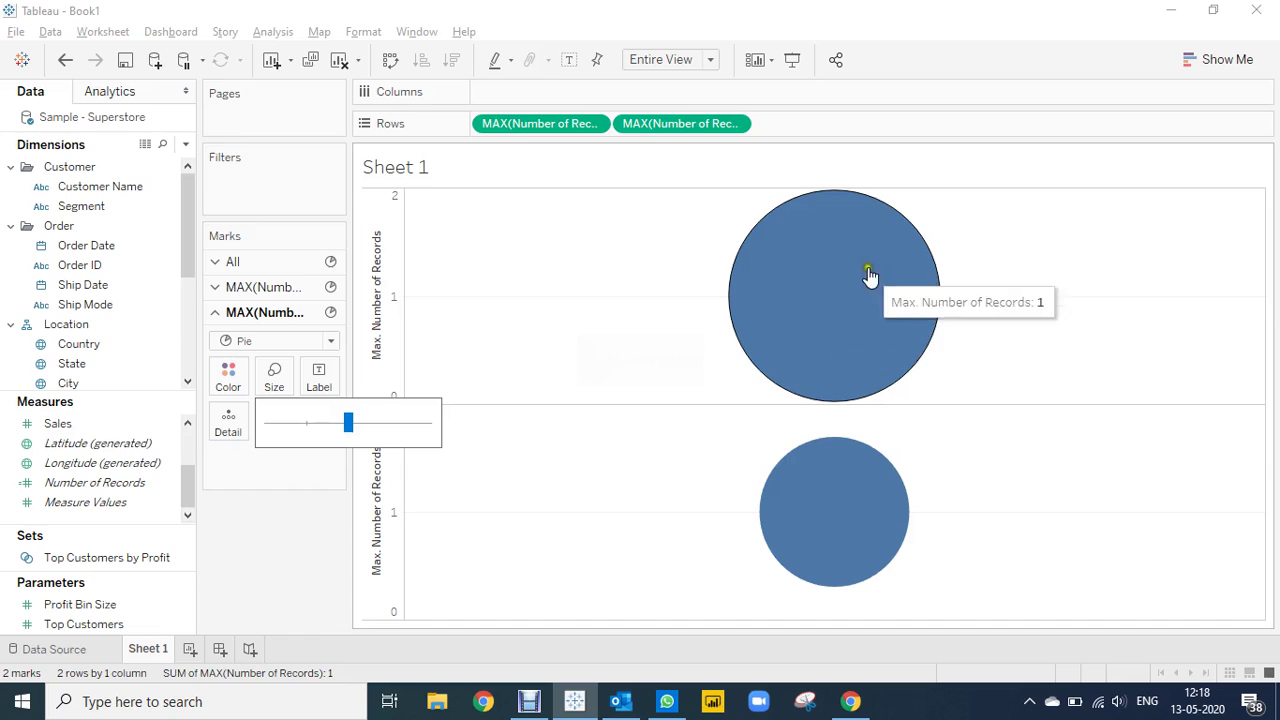
{"action": "mouse_move", "coordinate": [766, 503]}
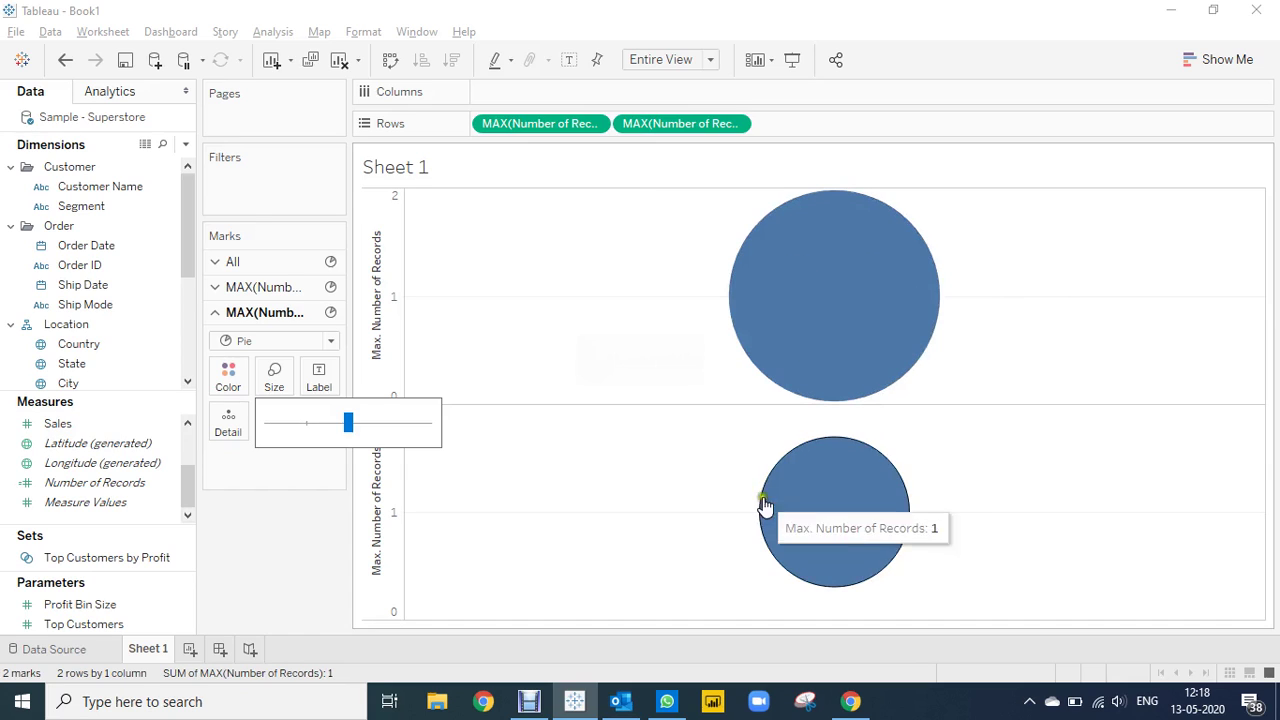
{"action": "left_click", "coordinate": [293, 486]}
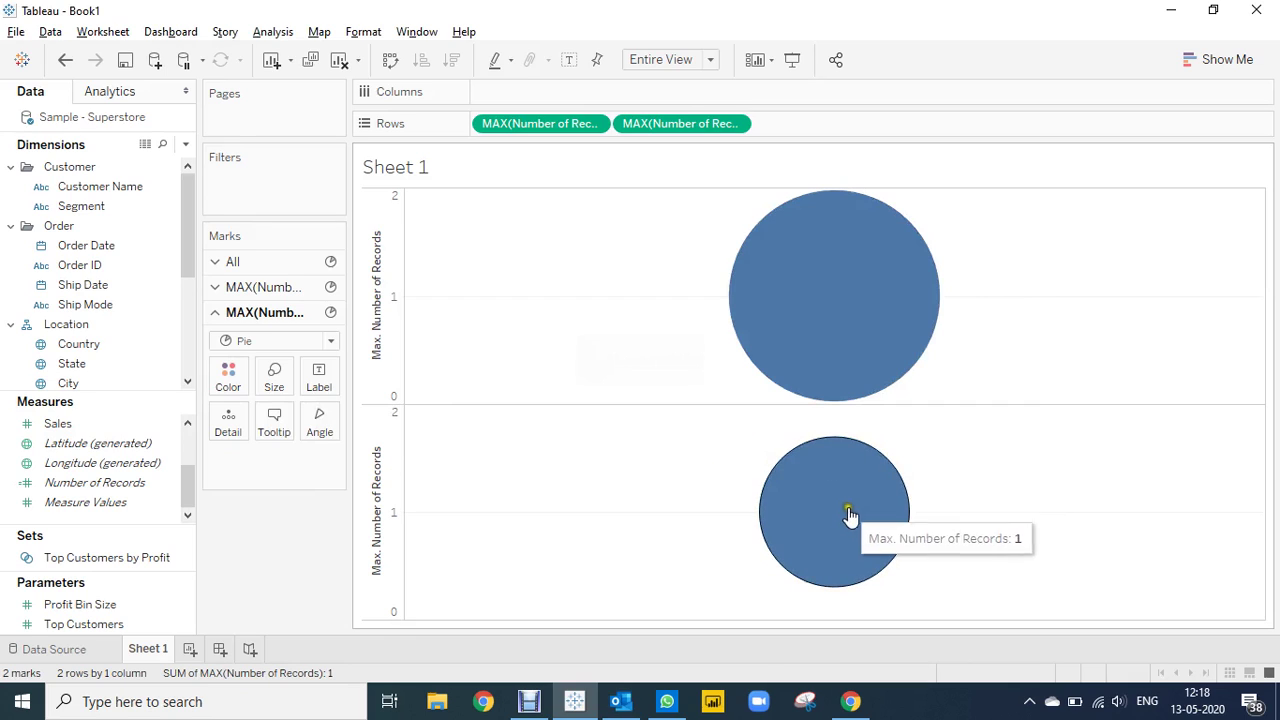
Combine the two pies on a dual axis through the second Number of Records measure on Rows
{"action": "mouse_move", "coordinate": [903, 289]}
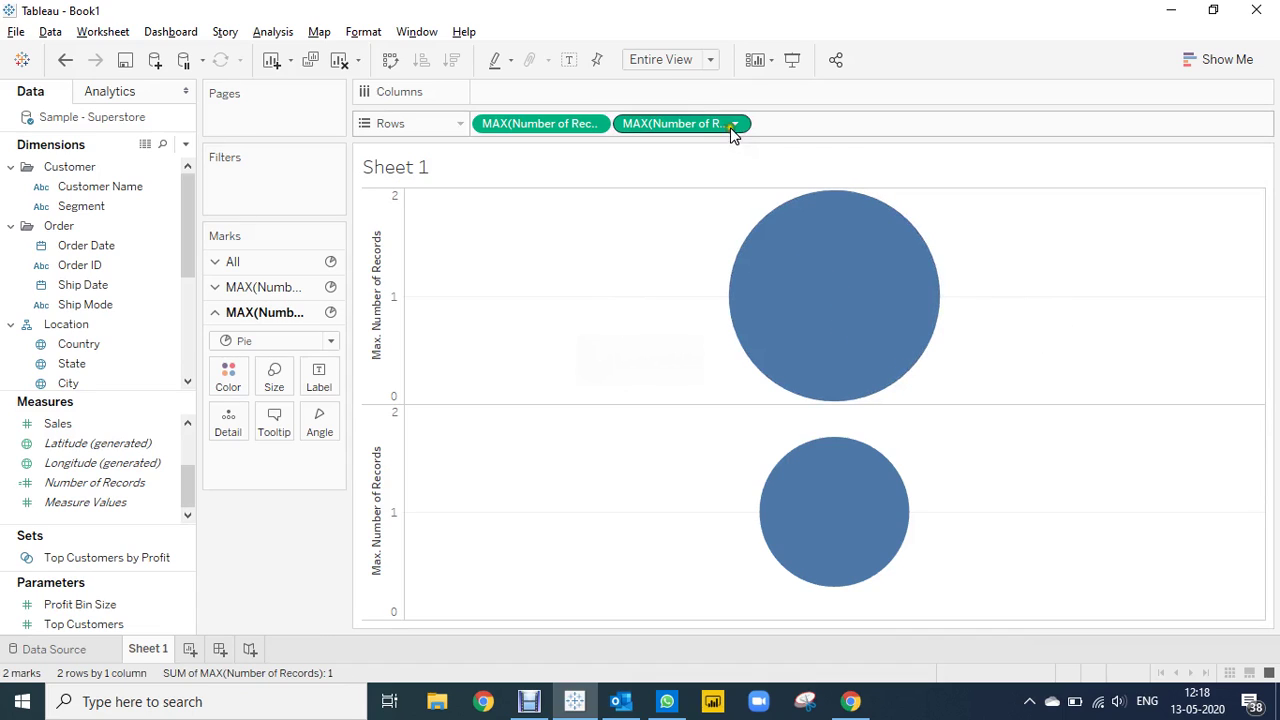
{"action": "left_click", "coordinate": [733, 125]}
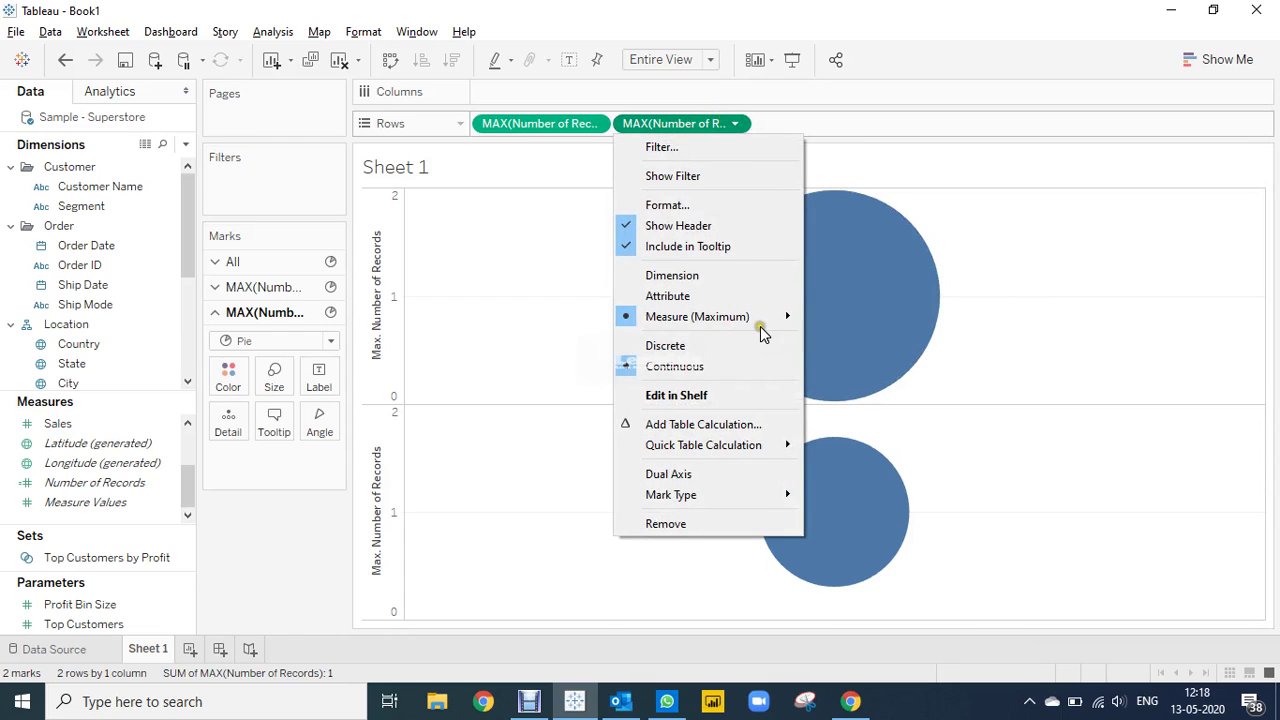
{"action": "left_click", "coordinate": [692, 472]}
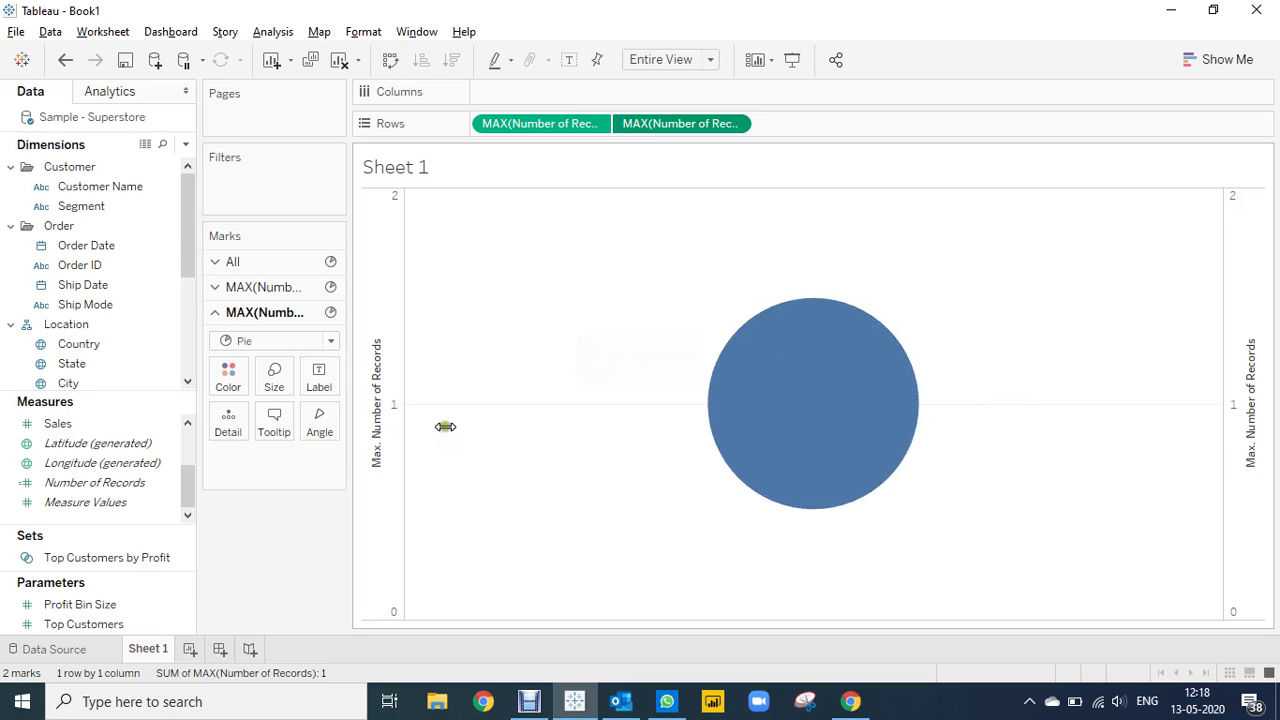
Color the second measure's smaller pie white so that it forms the hole of the donut
{"action": "left_click", "coordinate": [226, 380]}
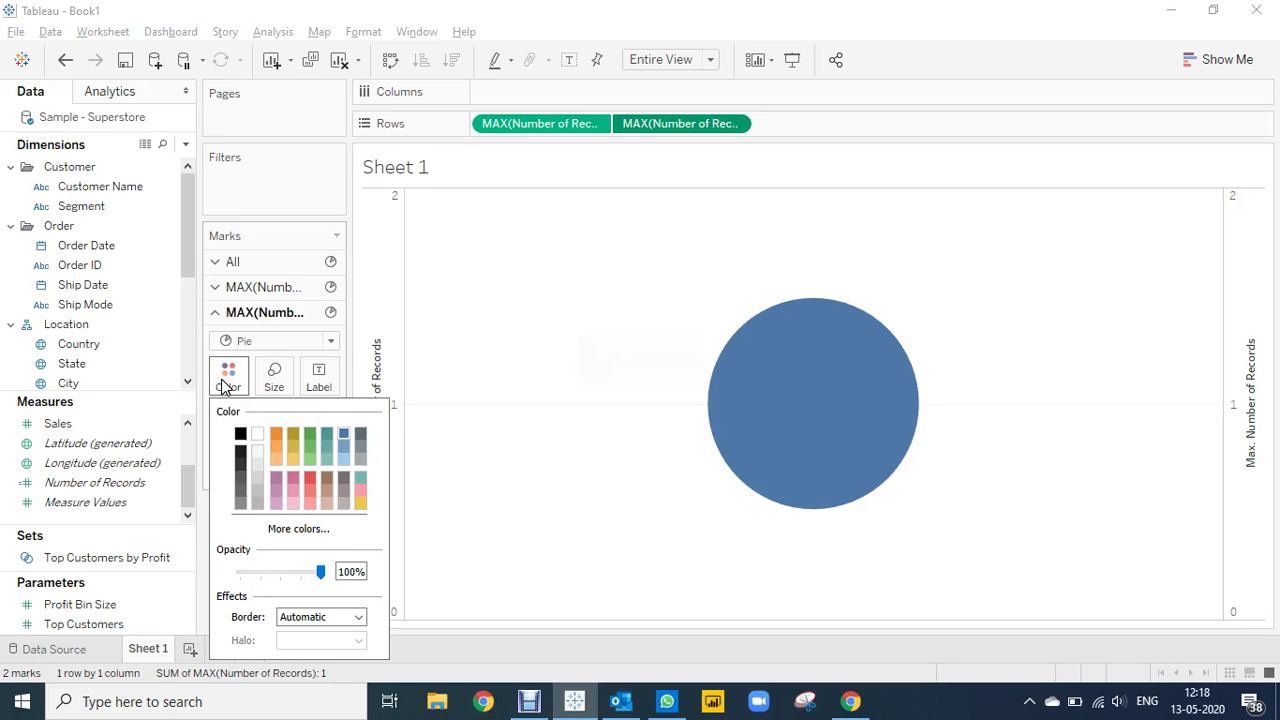
{"action": "left_click", "coordinate": [257, 435]}
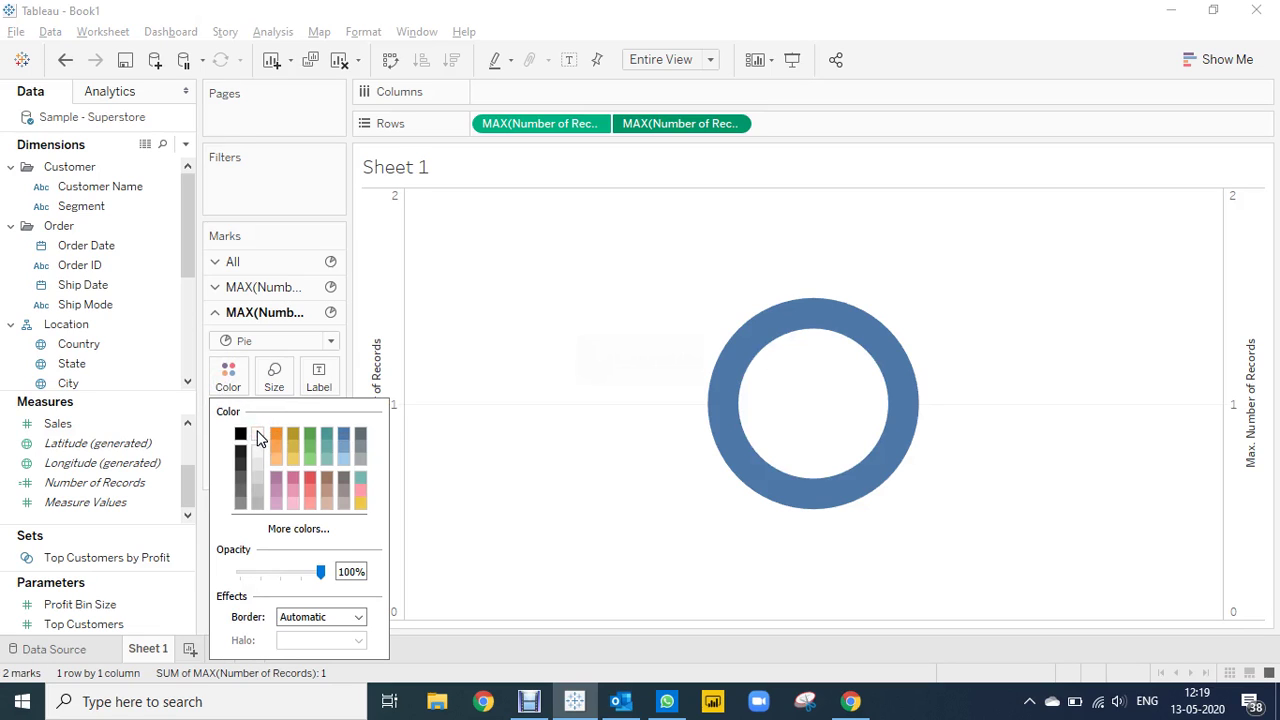
{"action": "left_click", "coordinate": [303, 172]}
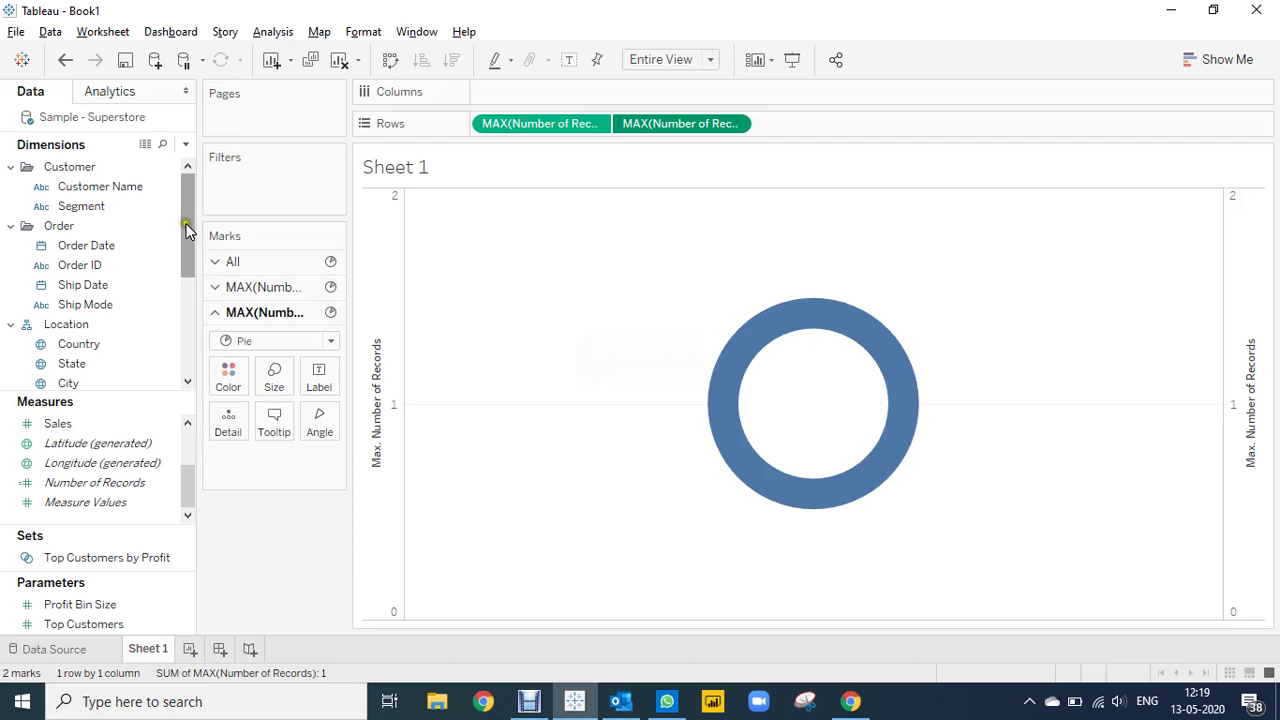
Color the outer pie by the Segment dimension through the first Number of Records marks
{"action": "left_click_drag", "start_coordinate": [180, 227], "coordinate": [186, 280]}
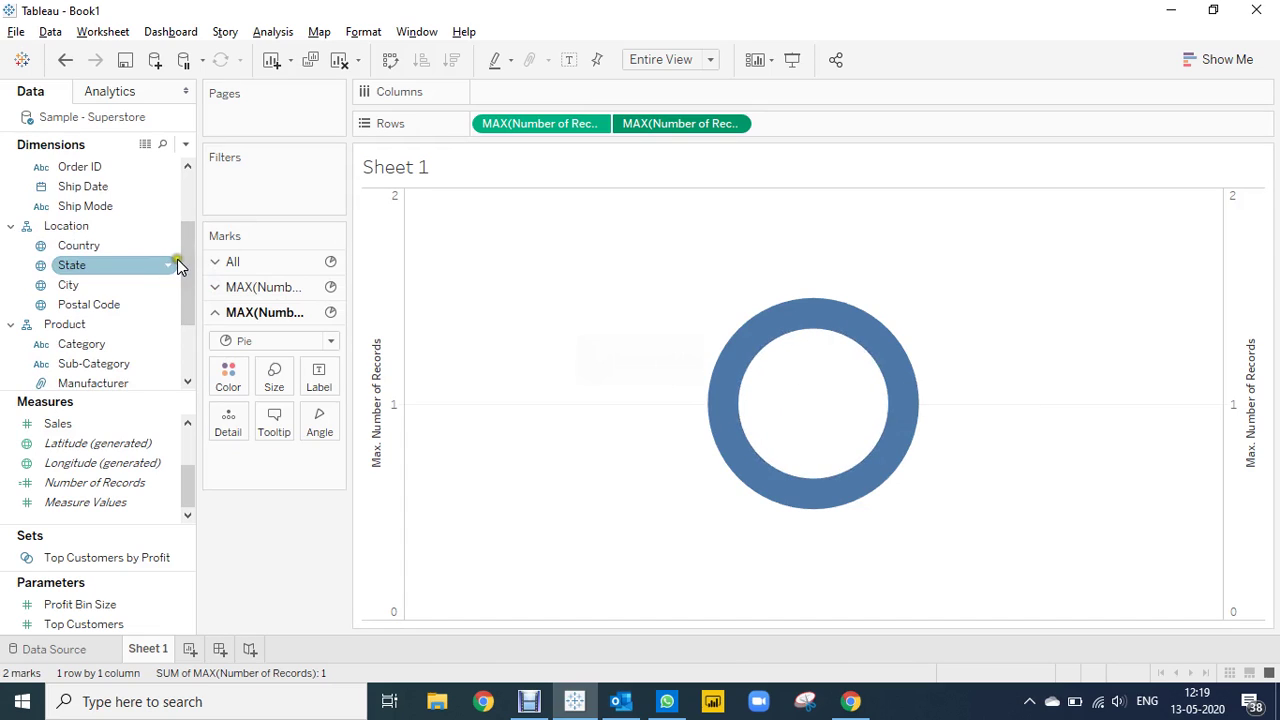
{"action": "left_click_drag", "start_coordinate": [186, 266], "coordinate": [194, 218]}
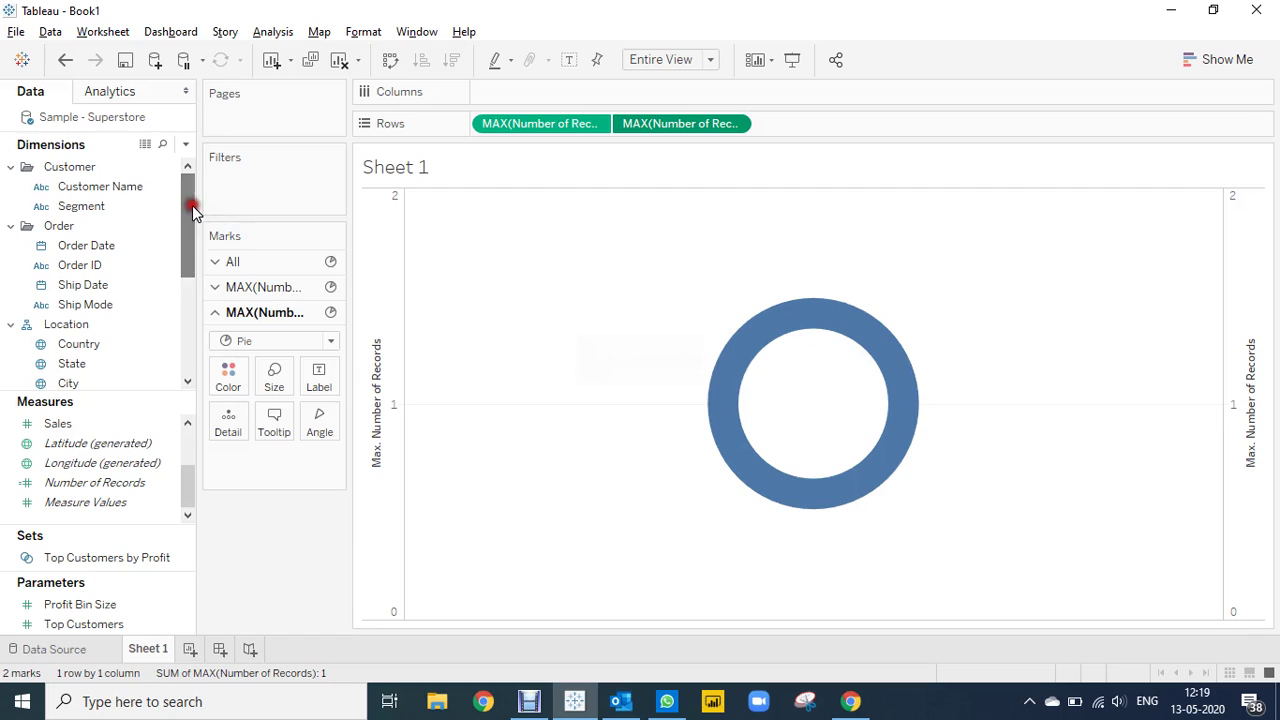
{"action": "left_click", "coordinate": [100, 206]}
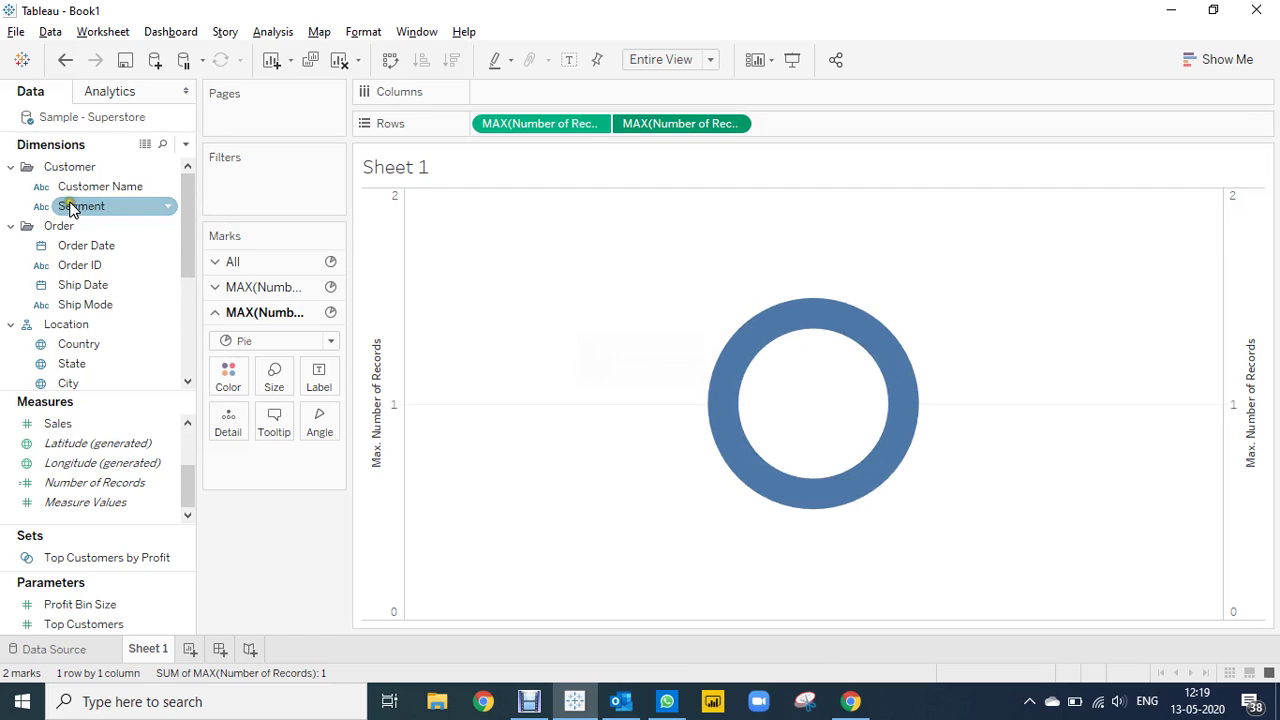
{"action": "mouse_move", "coordinate": [70, 208]}
{"action": "left_mouse_down"}
{"action": "mouse_move", "coordinate": [243, 263]}
{"action": "mouse_move", "coordinate": [229, 369]}
{"action": "mouse_move", "coordinate": [251, 286]}
{"action": "mouse_move", "coordinate": [86, 196]}
{"action": "left_mouse_up"}
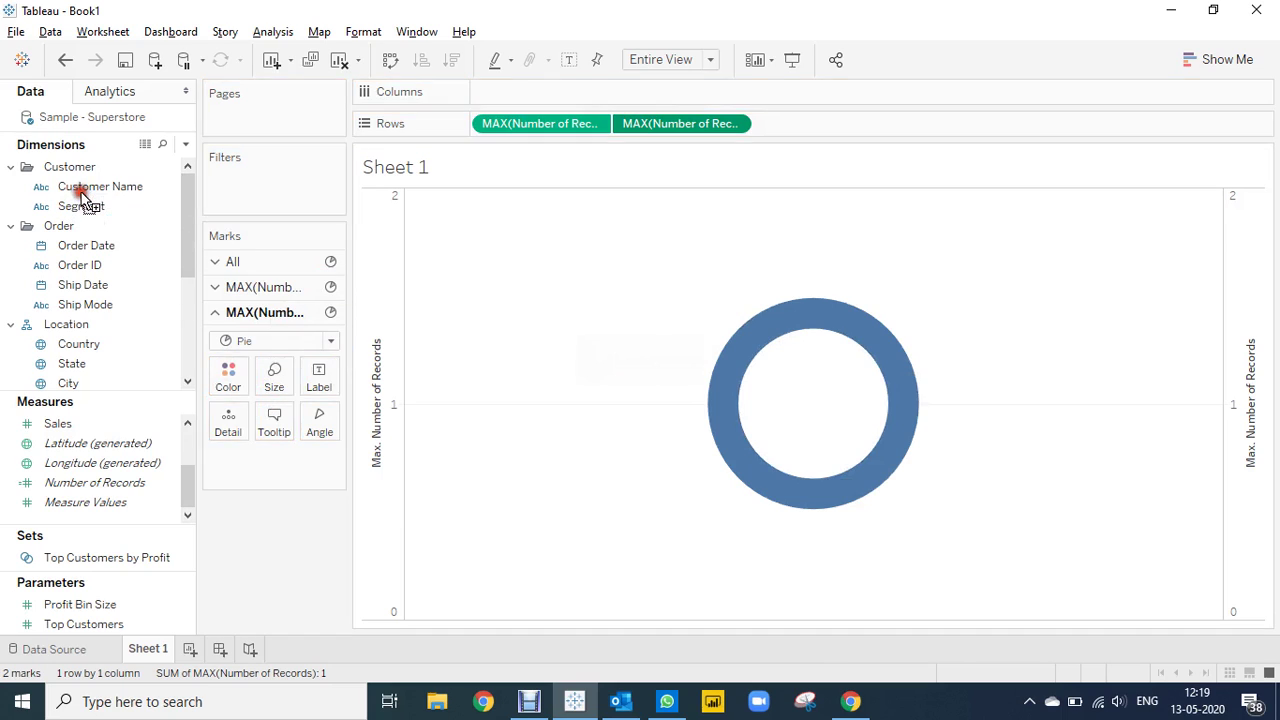
{"action": "left_click", "coordinate": [263, 288]}
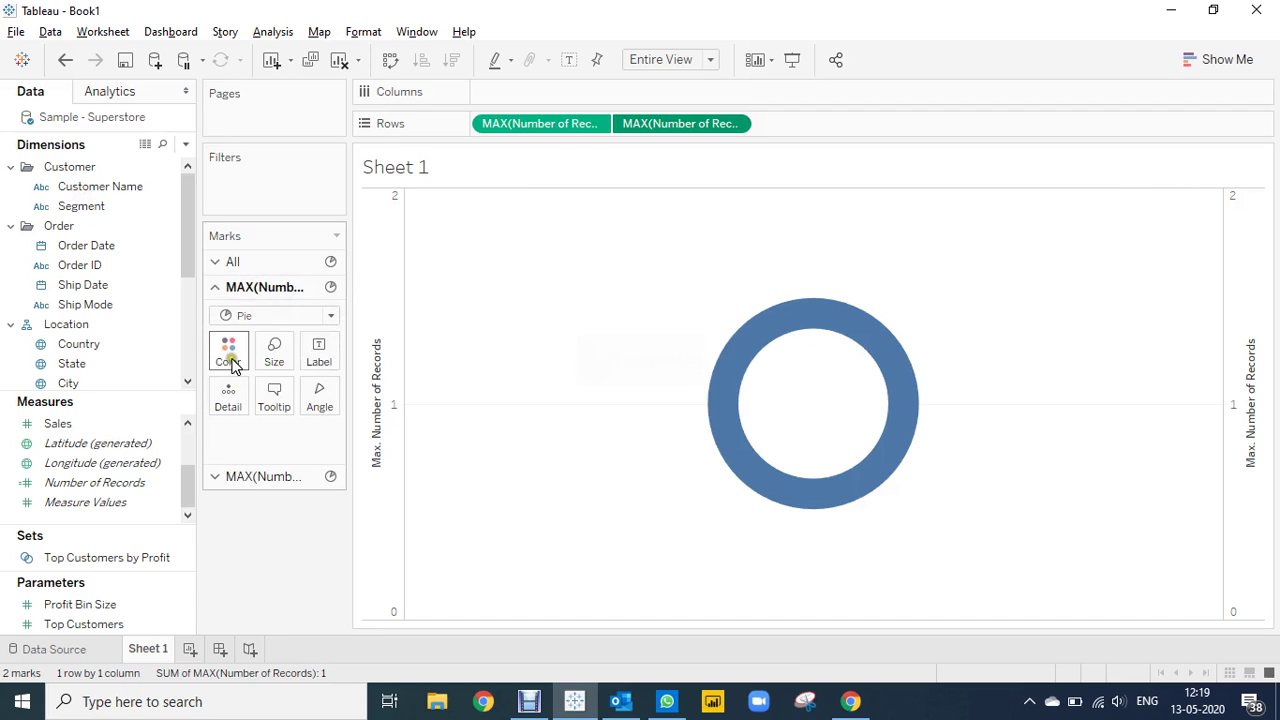
{"action": "left_click_drag", "start_coordinate": [88, 207], "coordinate": [230, 352]}
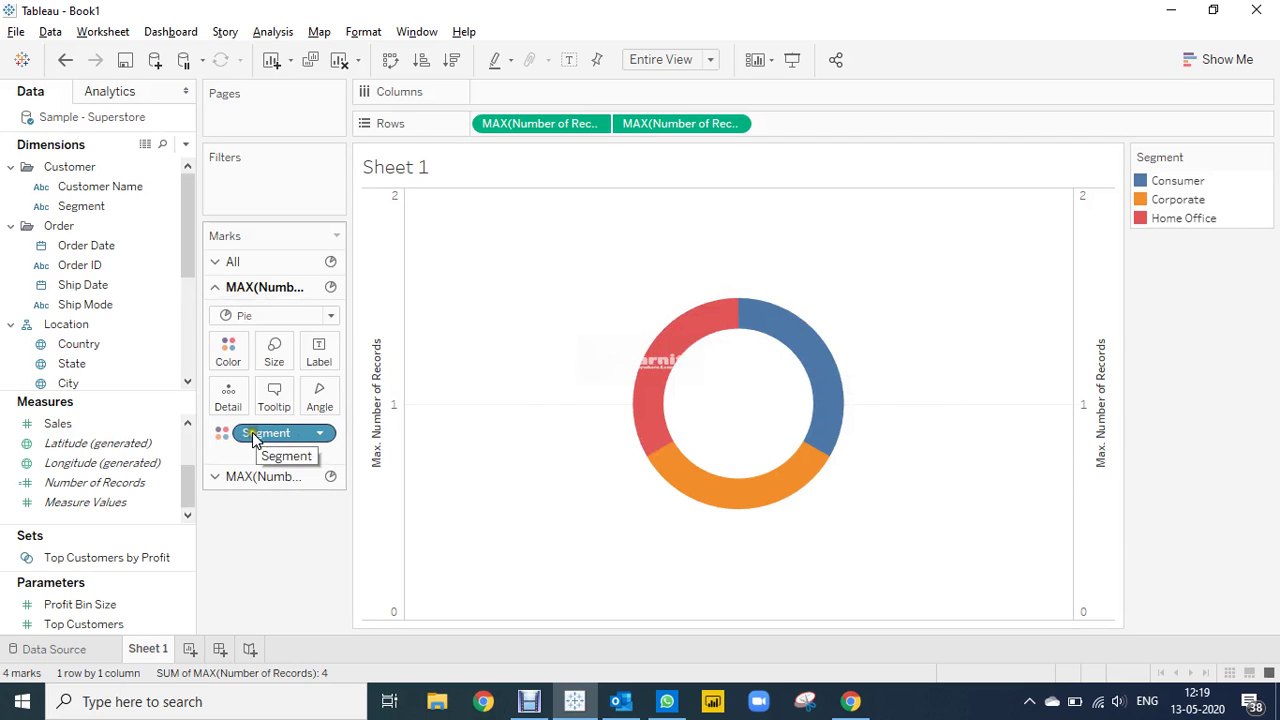
Label the slices of the outer ring with their Segment and Sales
{"action": "left_click", "coordinate": [88, 208]}
{"action": "left_click_drag", "start_coordinate": [88, 208], "coordinate": [330, 355]}
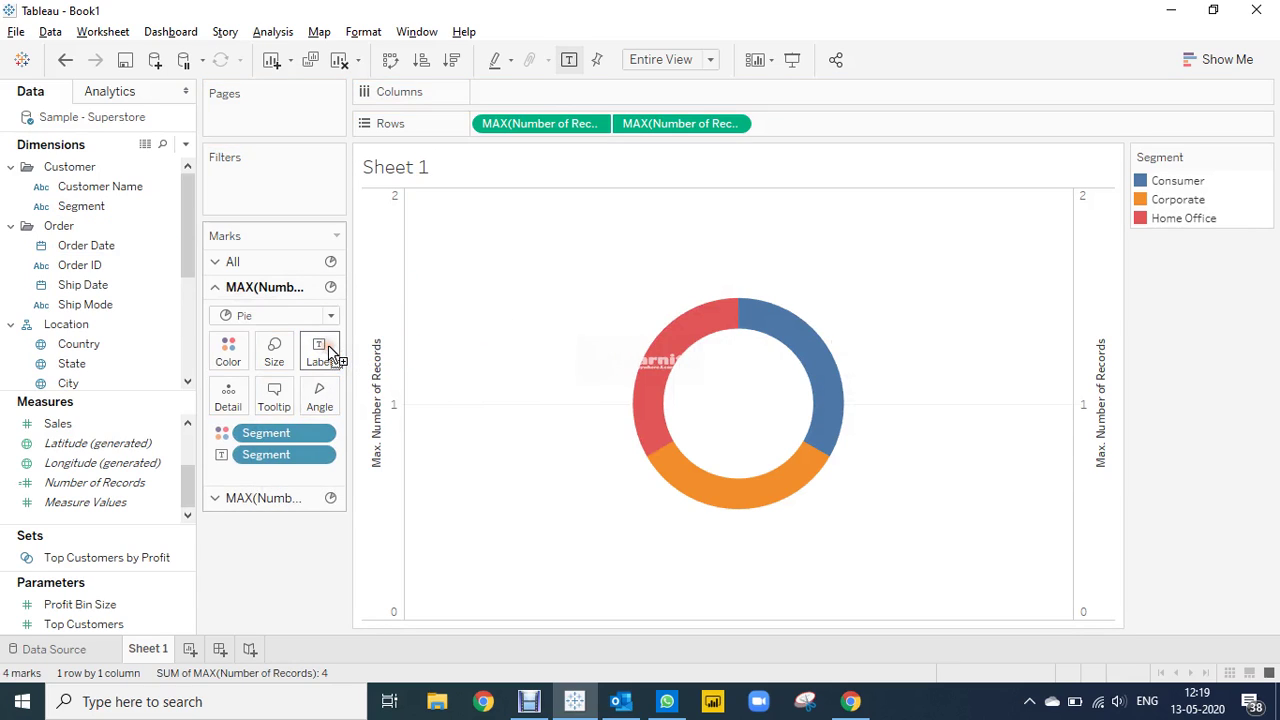
{"action": "left_click", "coordinate": [158, 281]}
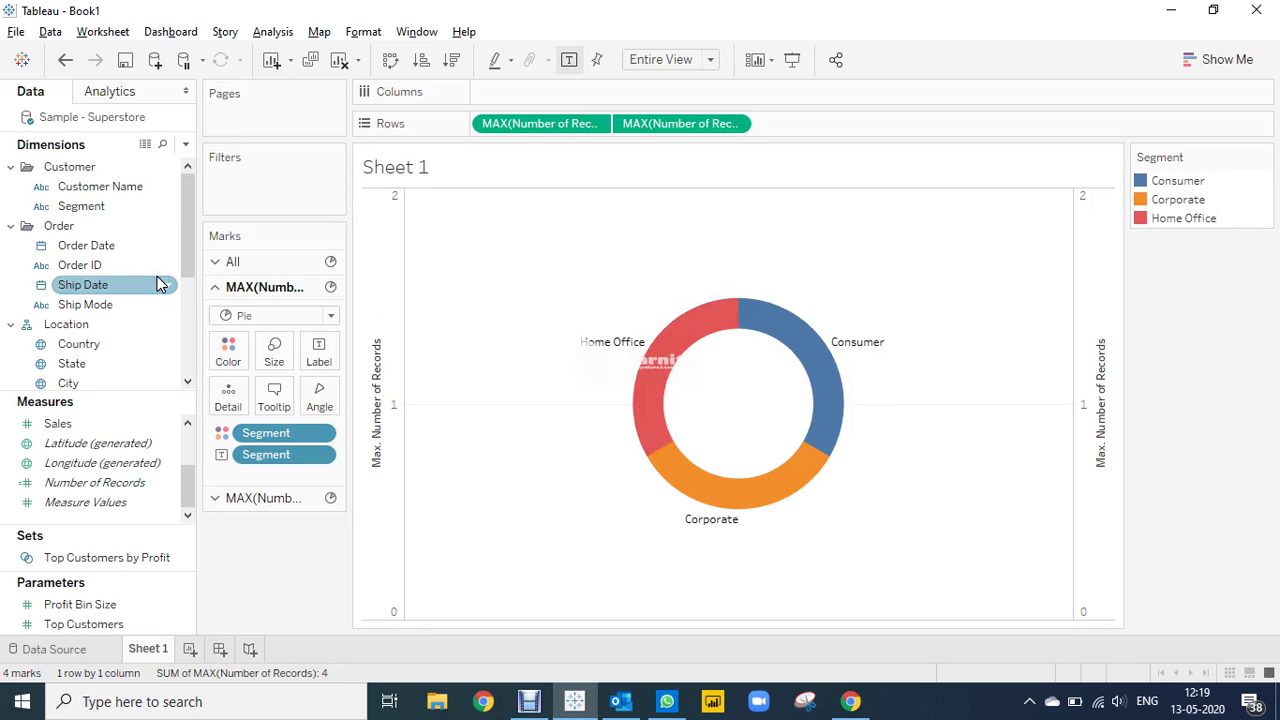
{"action": "left_click", "coordinate": [148, 464]}
{"action": "left_click", "coordinate": [70, 425]}
{"action": "left_click_drag", "start_coordinate": [70, 425], "coordinate": [323, 365]}
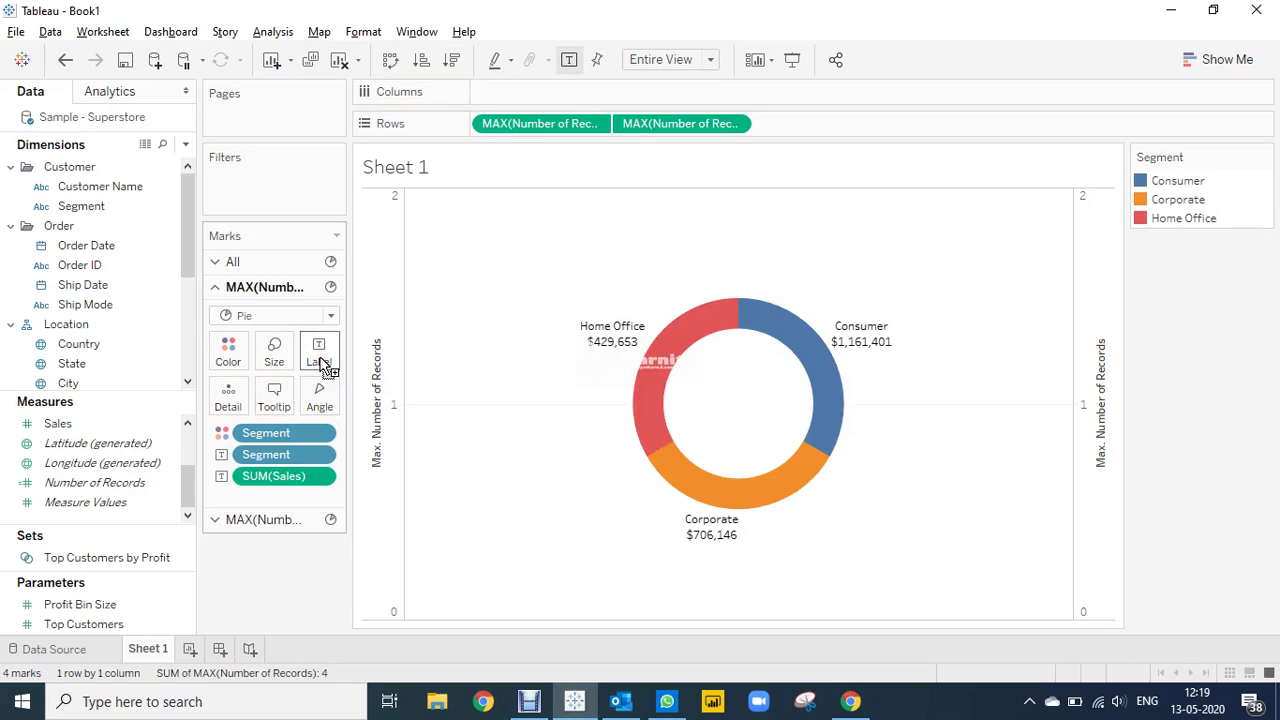
{"action": "mouse_move", "coordinate": [640, 338]}
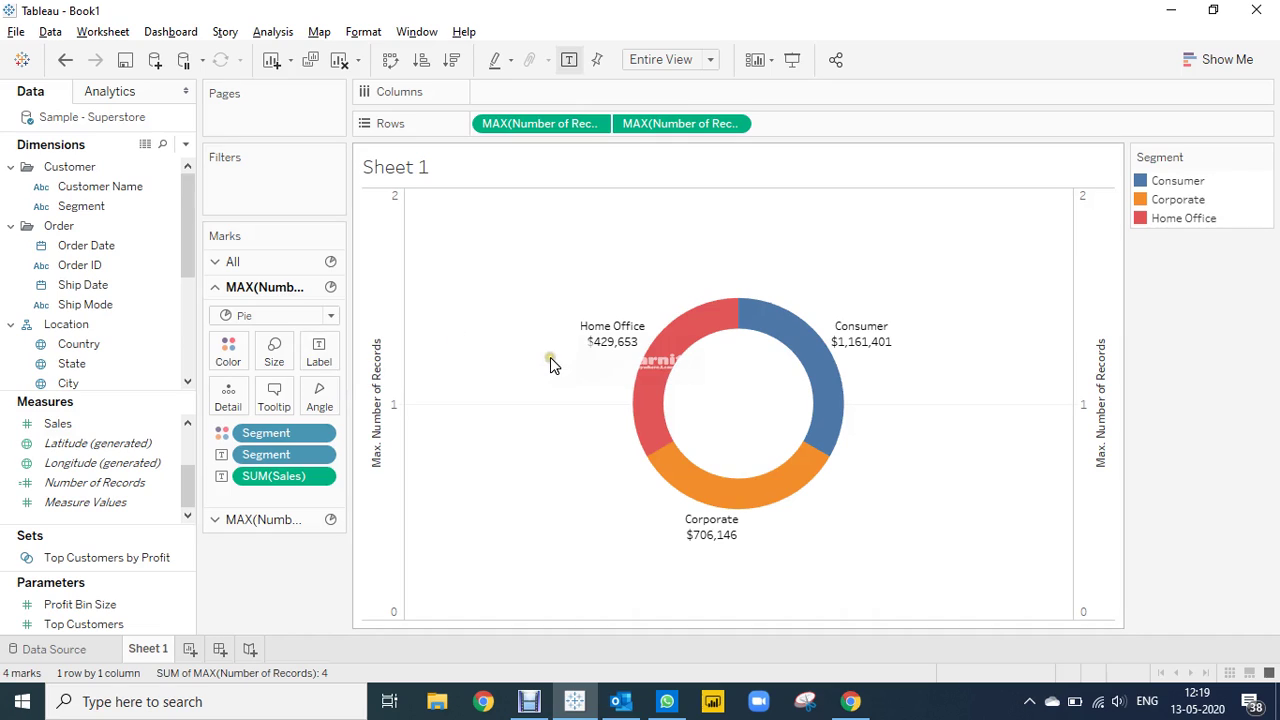
Apply the Percent of Total quick table calculation to the Sales label of the outer ring
{"action": "right_click", "coordinate": [320, 477]}
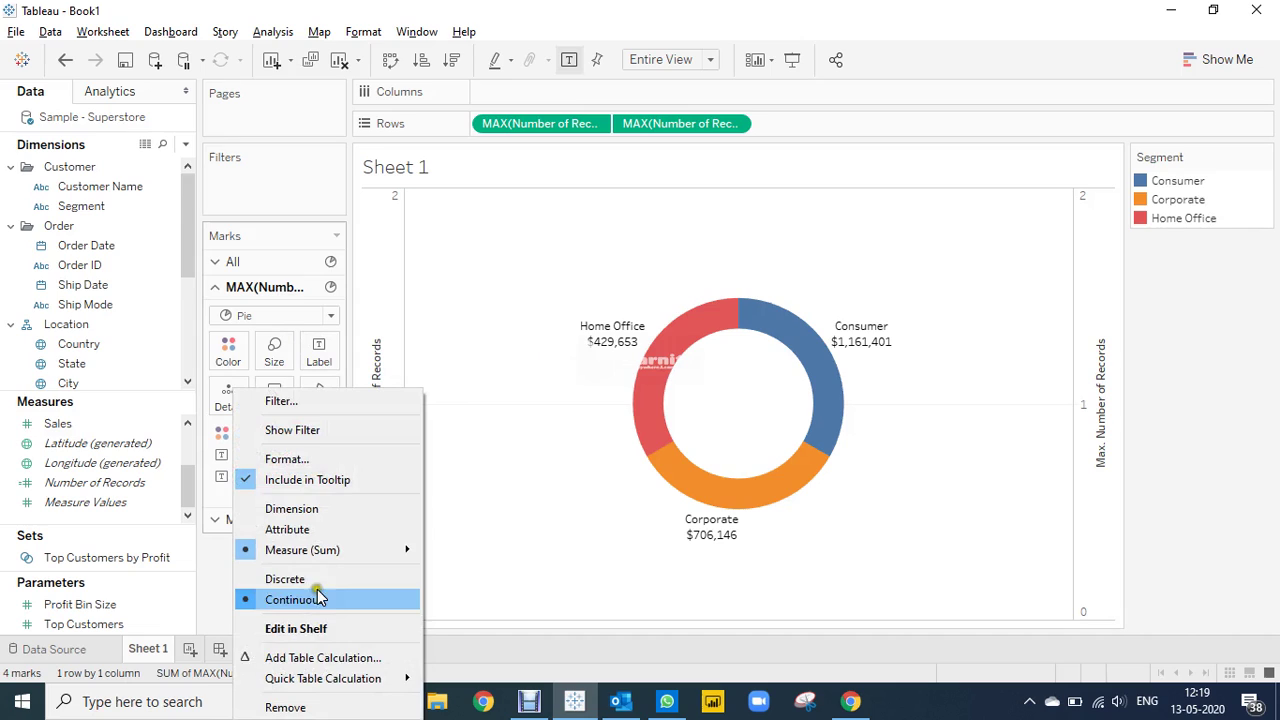
{"action": "mouse_move", "coordinate": [350, 680]}
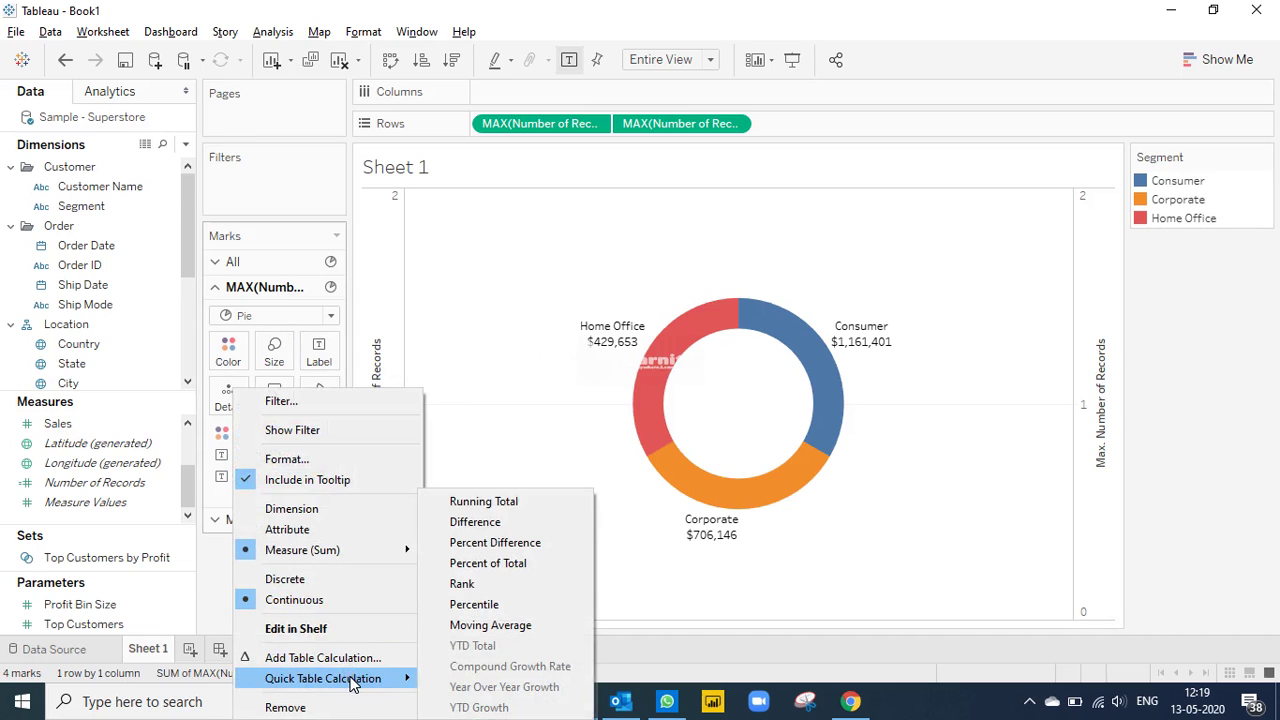
{"action": "left_click", "coordinate": [198, 577]}
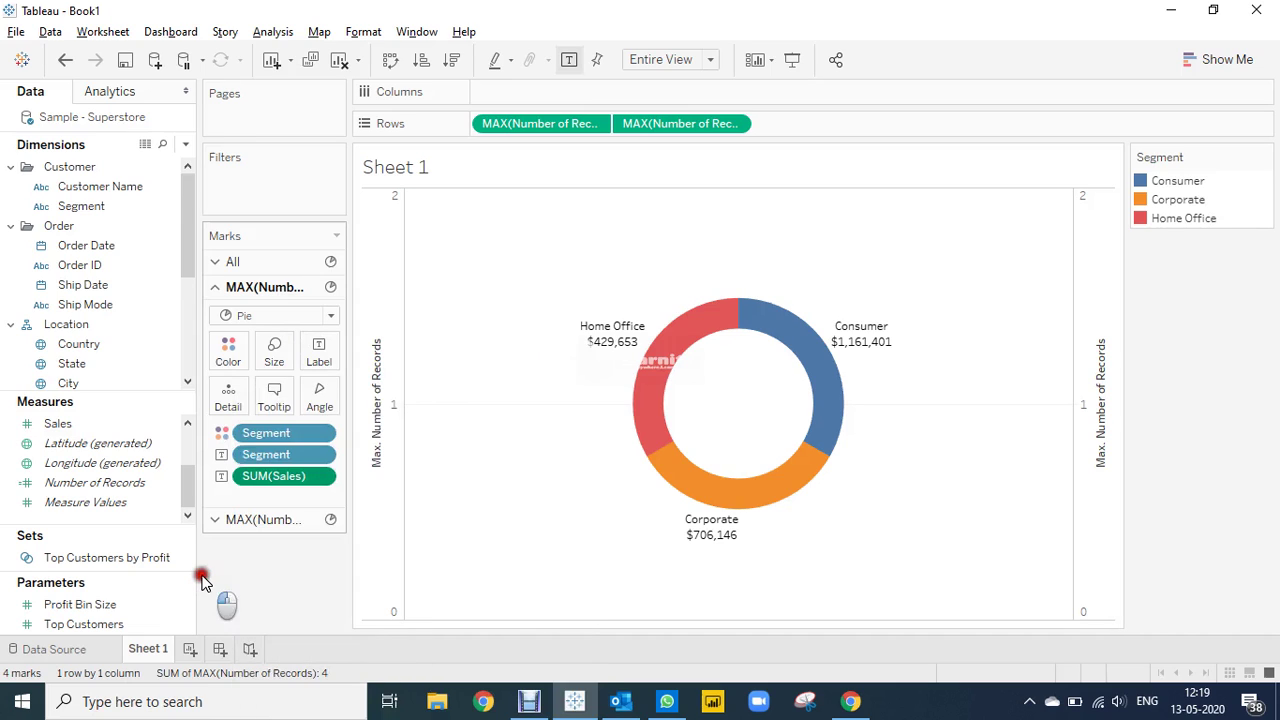
{"action": "left_click", "coordinate": [321, 478]}
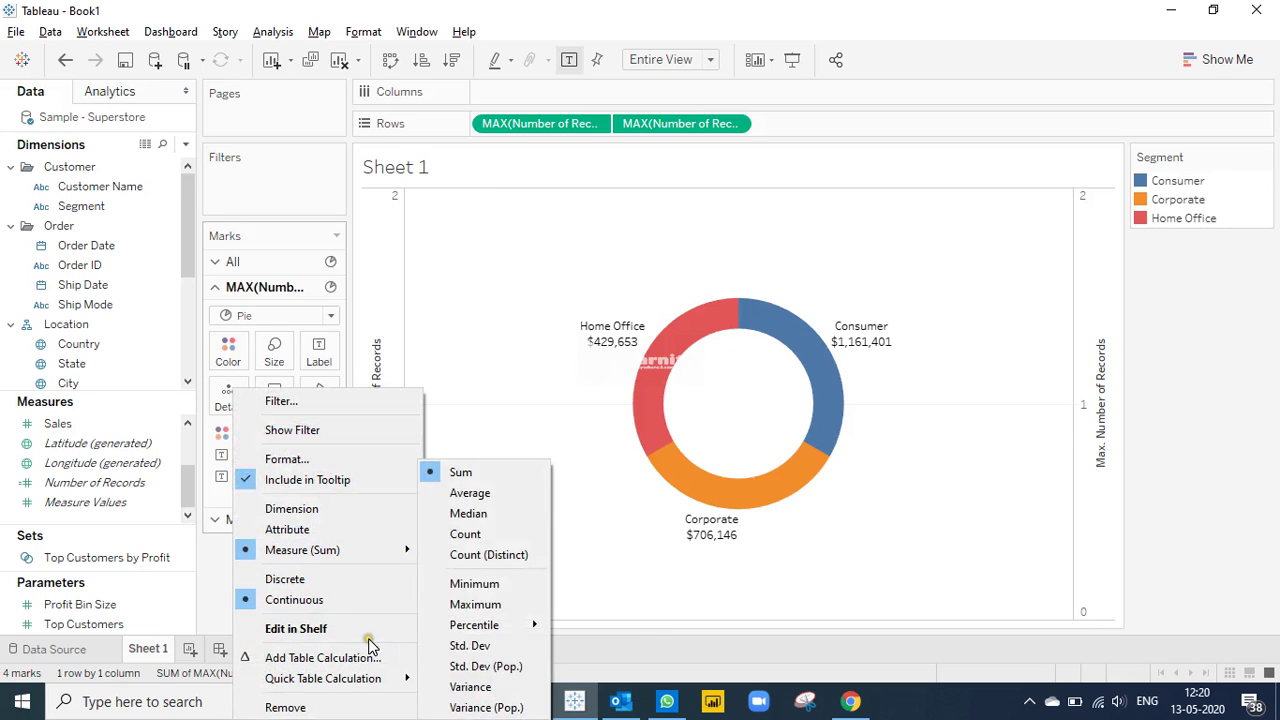
{"action": "mouse_move", "coordinate": [357, 680]}
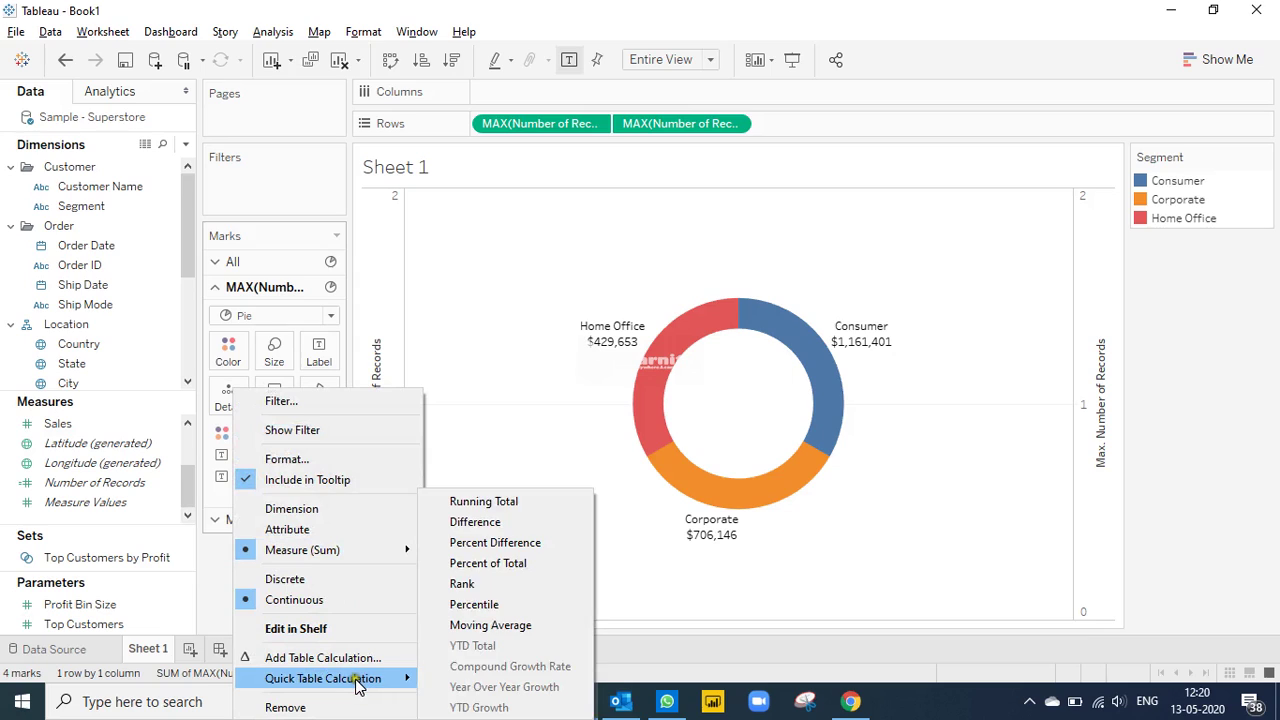
{"action": "left_click", "coordinate": [498, 566]}
{"action": "left_click", "coordinate": [518, 568]}
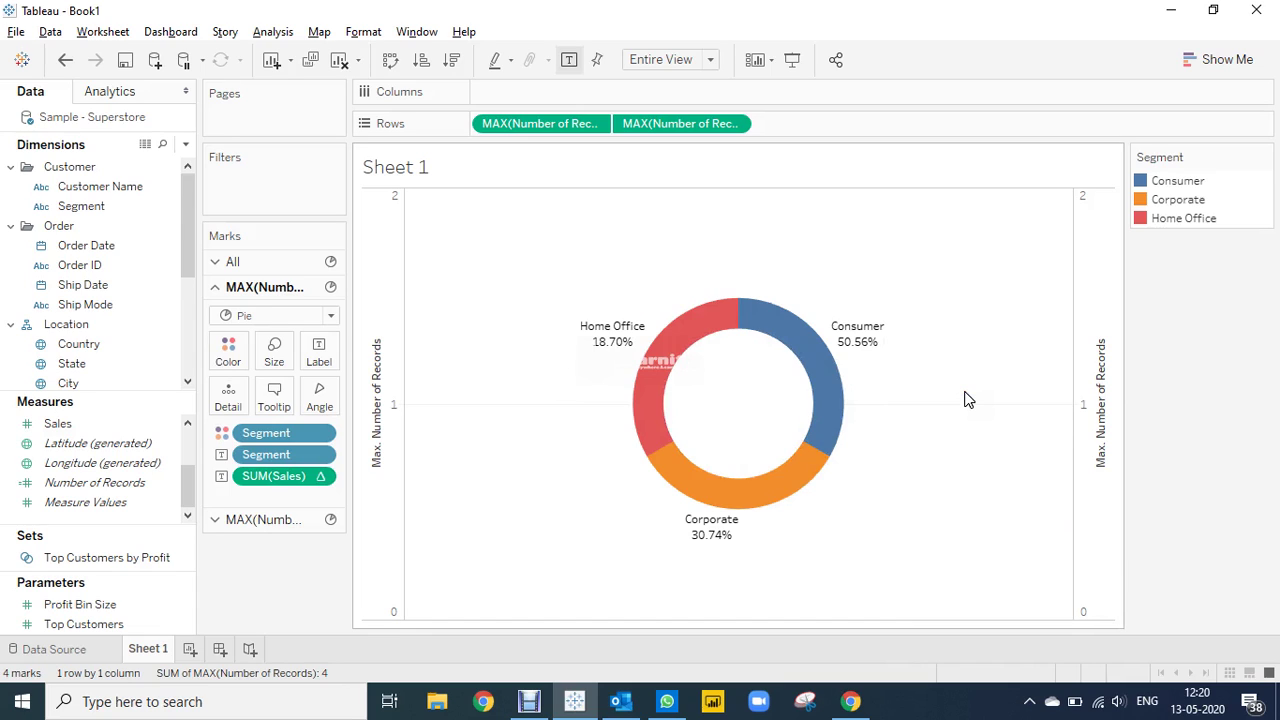
{"action": "left_click", "coordinate": [1040, 388]}
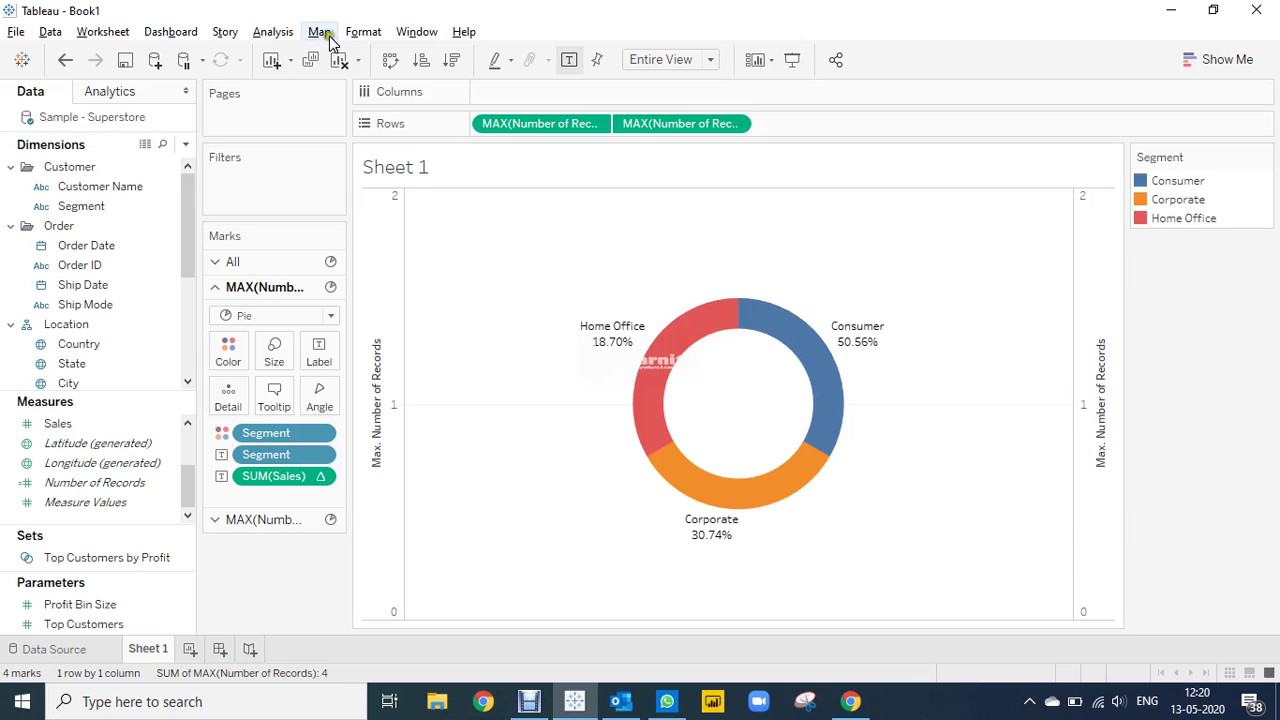
Clear the whole worksheet and place the Number of Records measure twice on Rows
{"action": "left_click", "coordinate": [339, 62]}
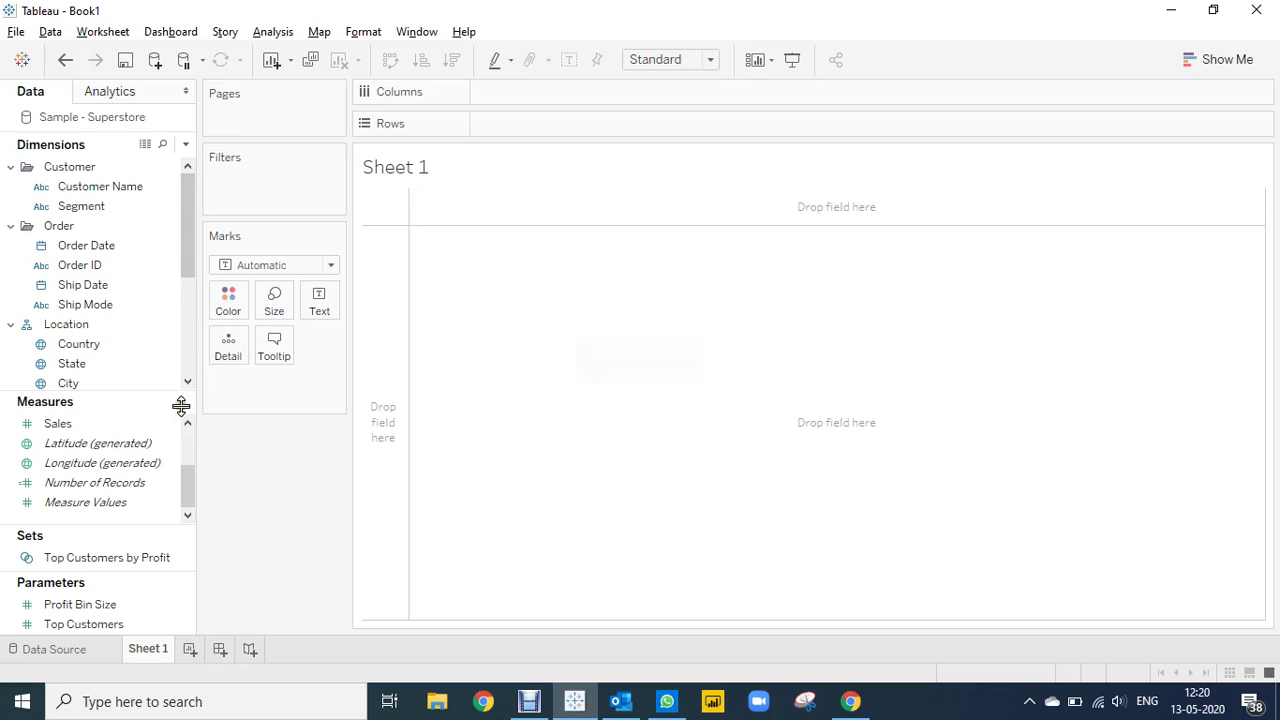
{"action": "left_click", "coordinate": [90, 484]}
{"action": "left_click_drag", "start_coordinate": [85, 487], "coordinate": [677, 128]}
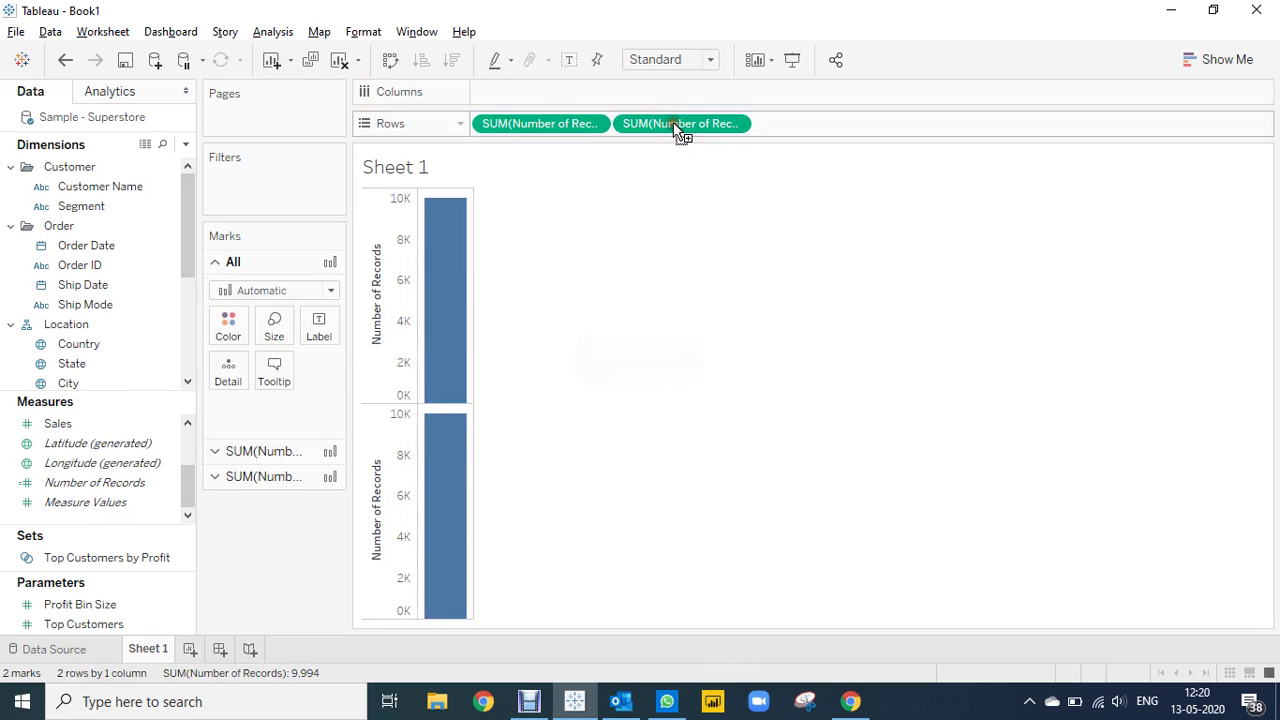
Change the aggregation of both Number of Records measures on Rows to Maximum
{"action": "left_click", "coordinate": [594, 122]}
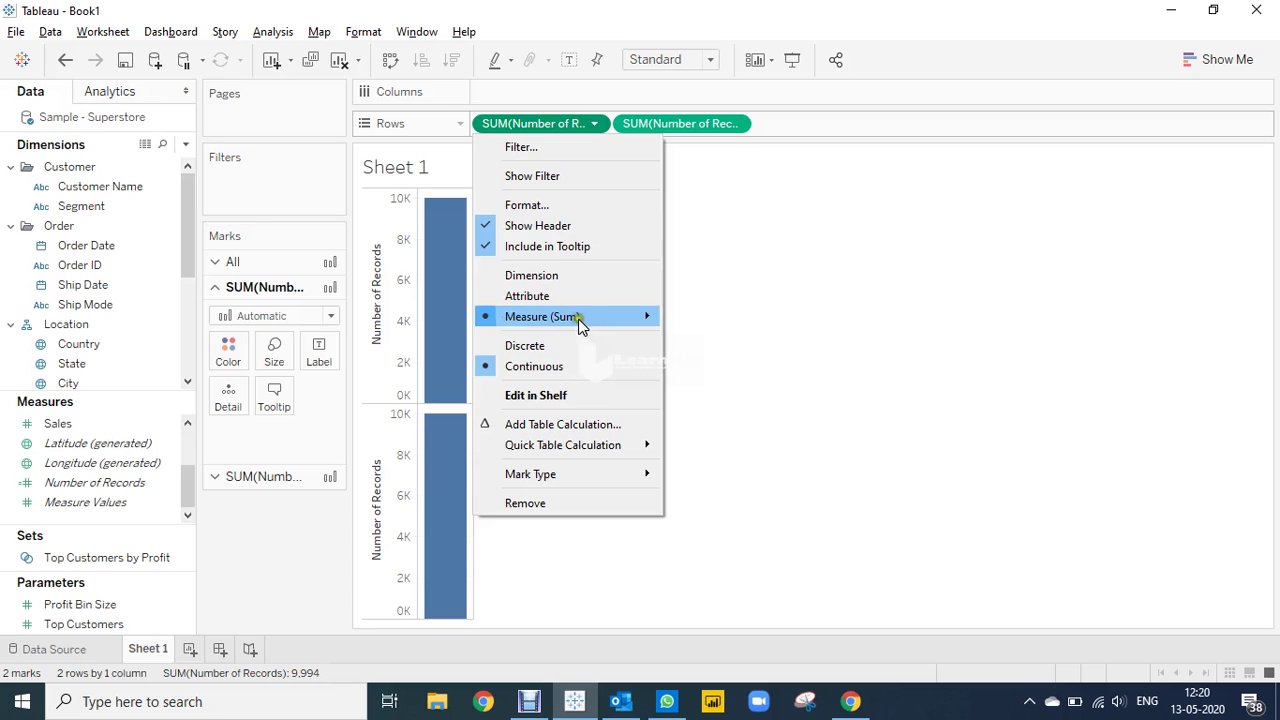
{"action": "mouse_move", "coordinate": [580, 320]}
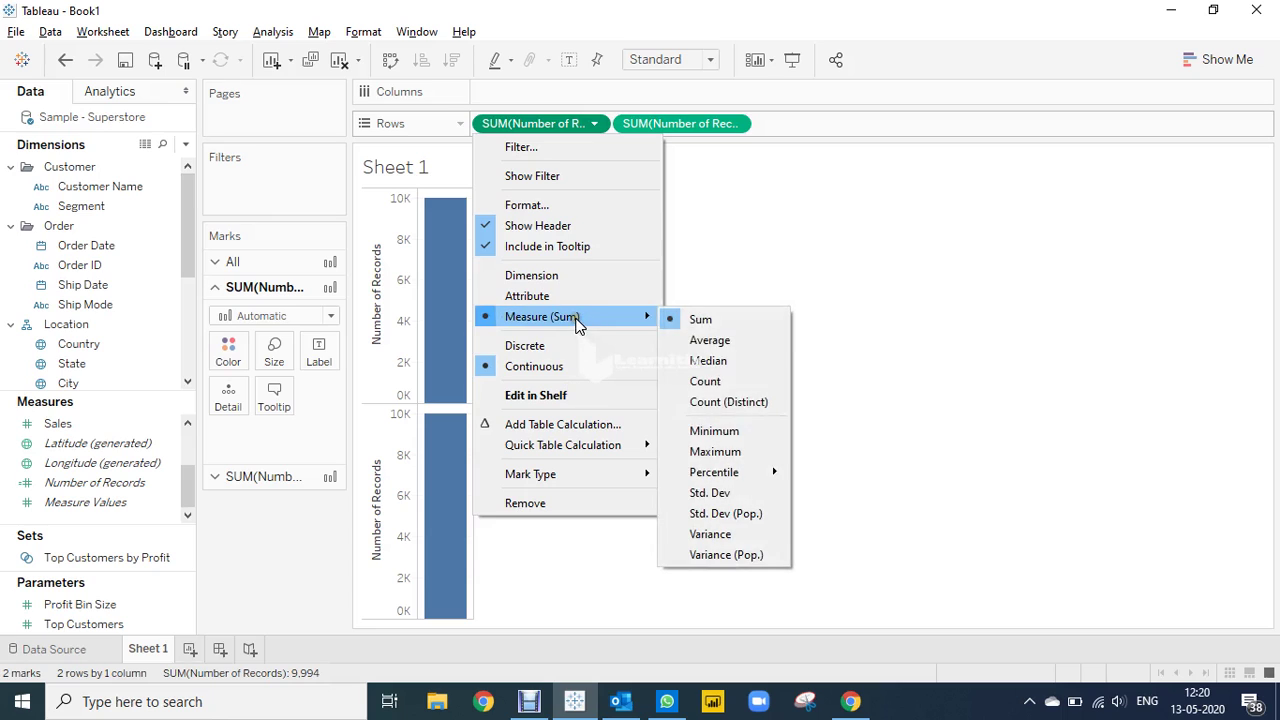
{"action": "left_click", "coordinate": [718, 451]}
{"action": "left_click", "coordinate": [733, 125]}
{"action": "left_click", "coordinate": [697, 365]}
{"action": "mouse_move", "coordinate": [697, 320]}
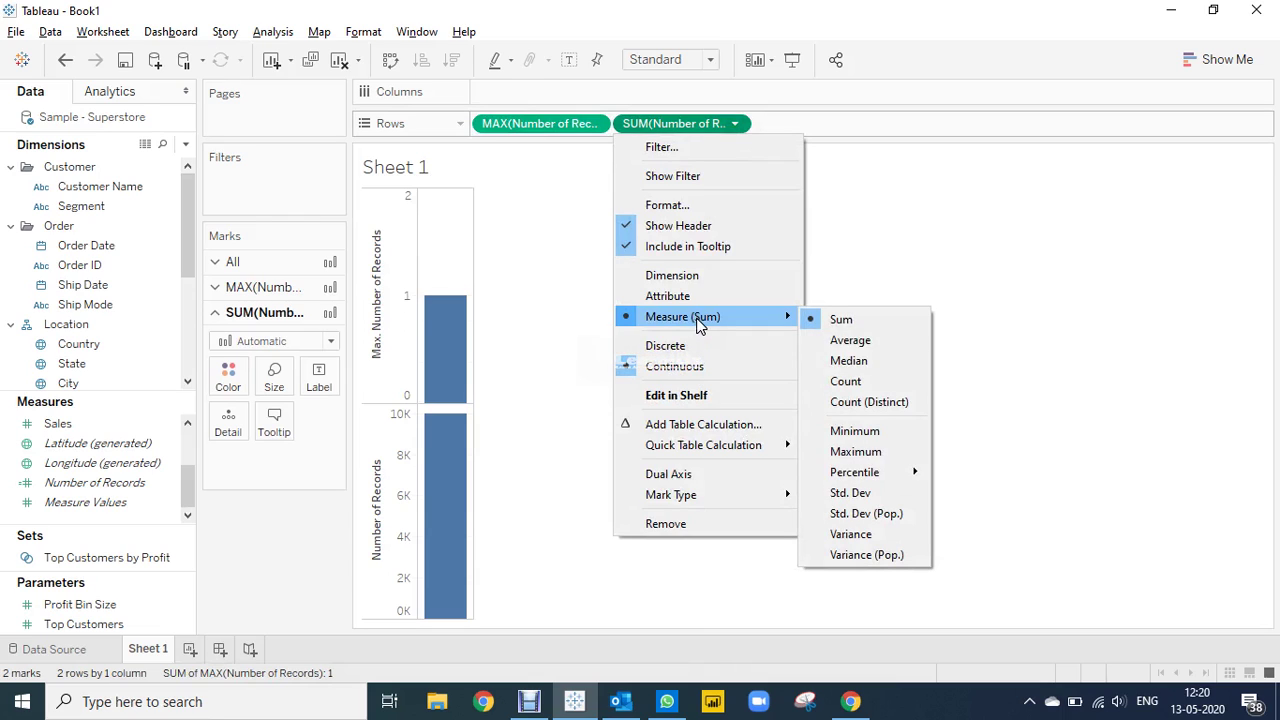
{"action": "left_click", "coordinate": [877, 451]}
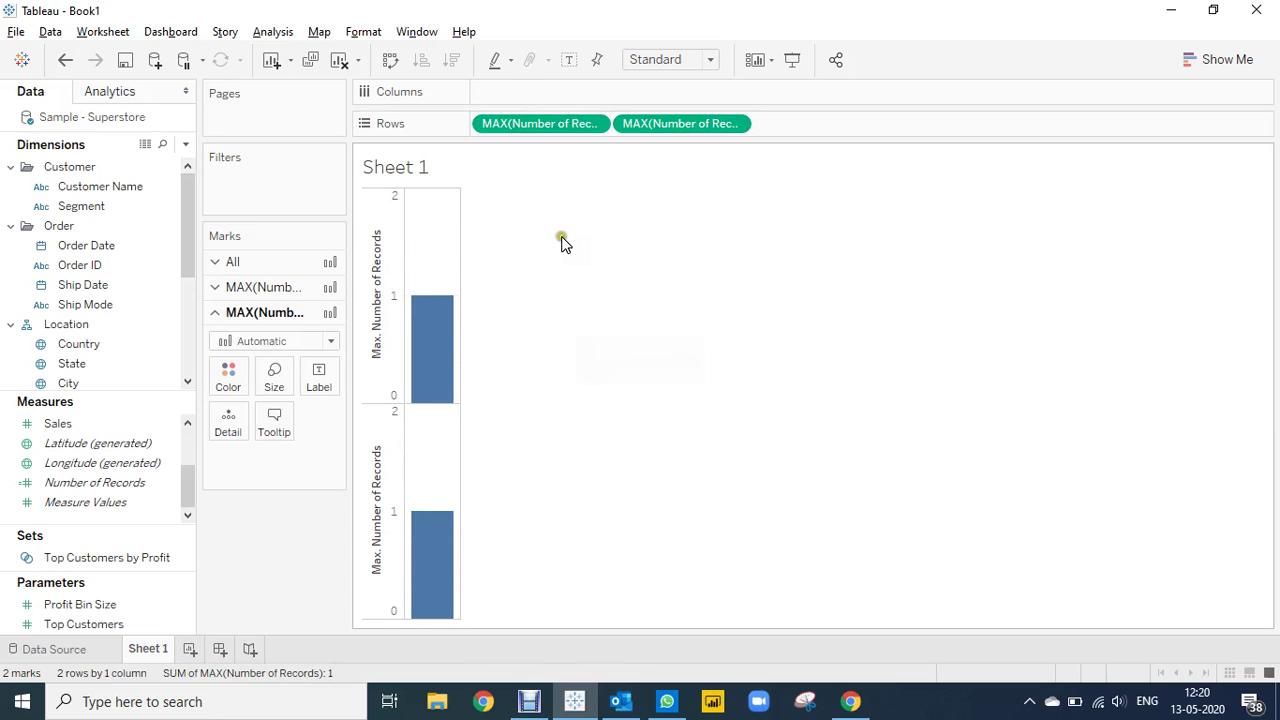
Set the mark type to Pie for both Number of Records measures
{"action": "left_click", "coordinate": [280, 286]}
{"action": "left_click", "coordinate": [330, 316]}
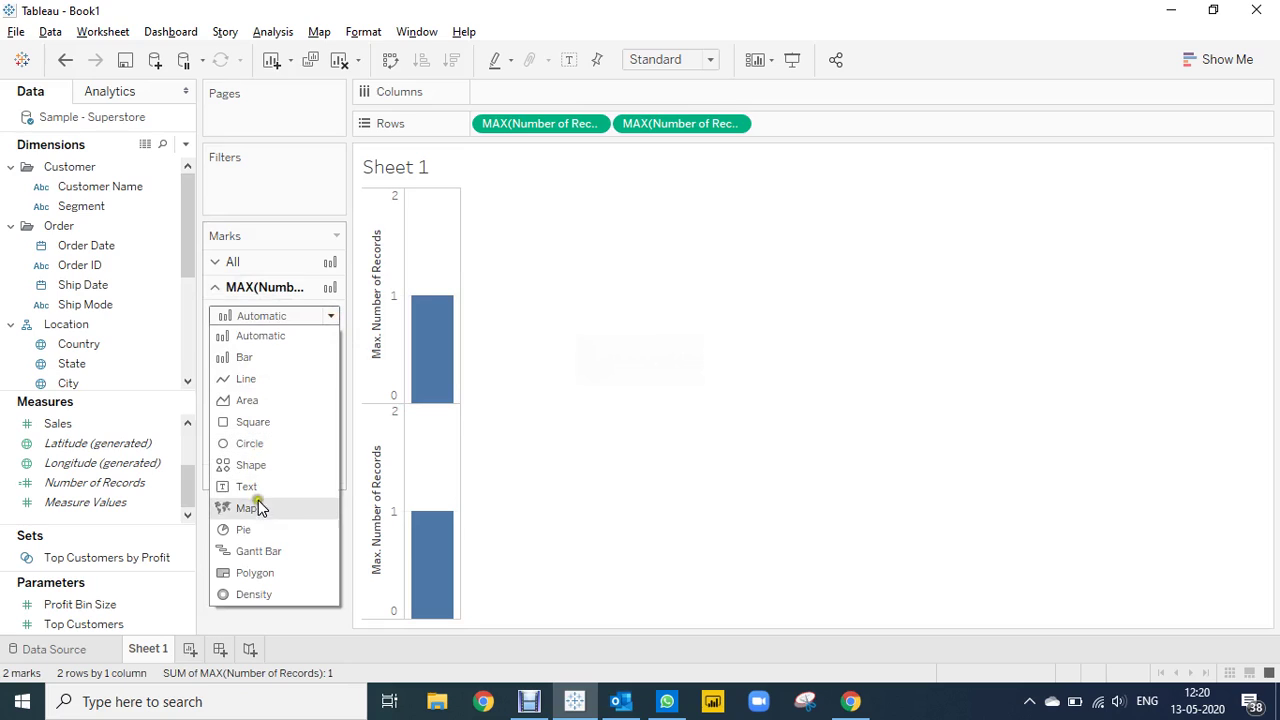
{"action": "left_click", "coordinate": [256, 531]}
{"action": "left_click", "coordinate": [270, 475]}
{"action": "left_click", "coordinate": [304, 340]}
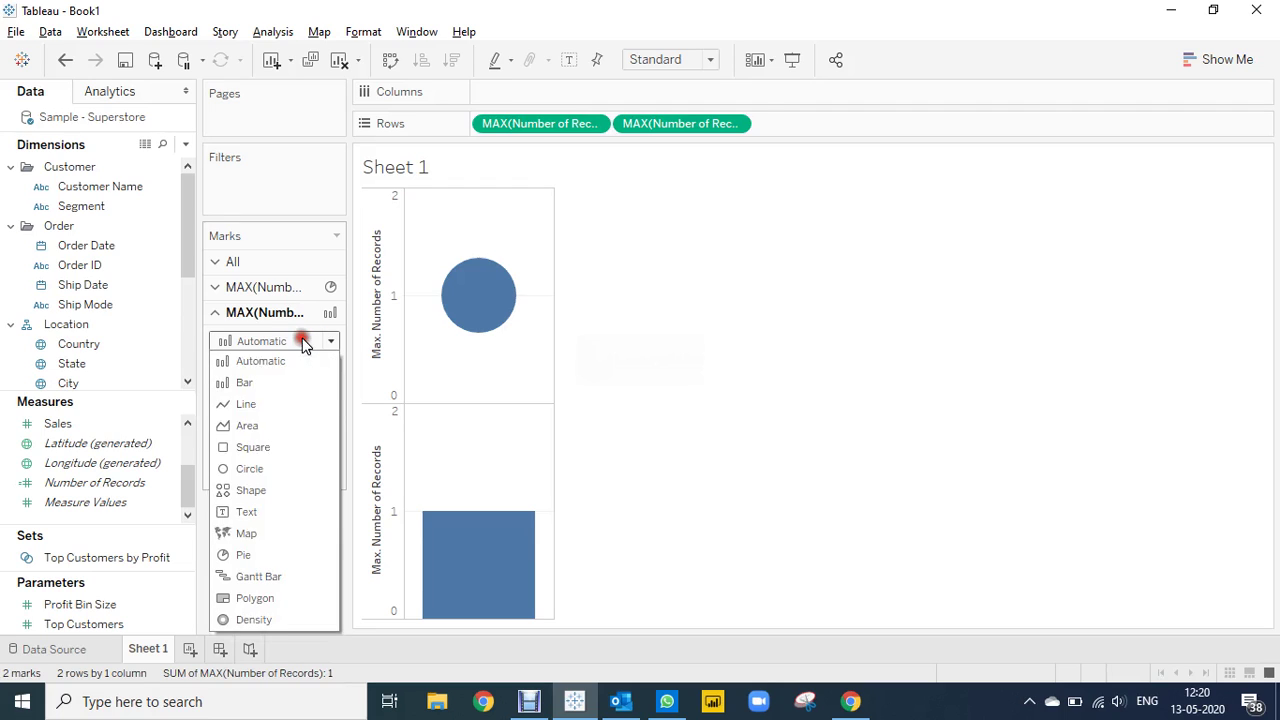
{"action": "left_click", "coordinate": [255, 554]}
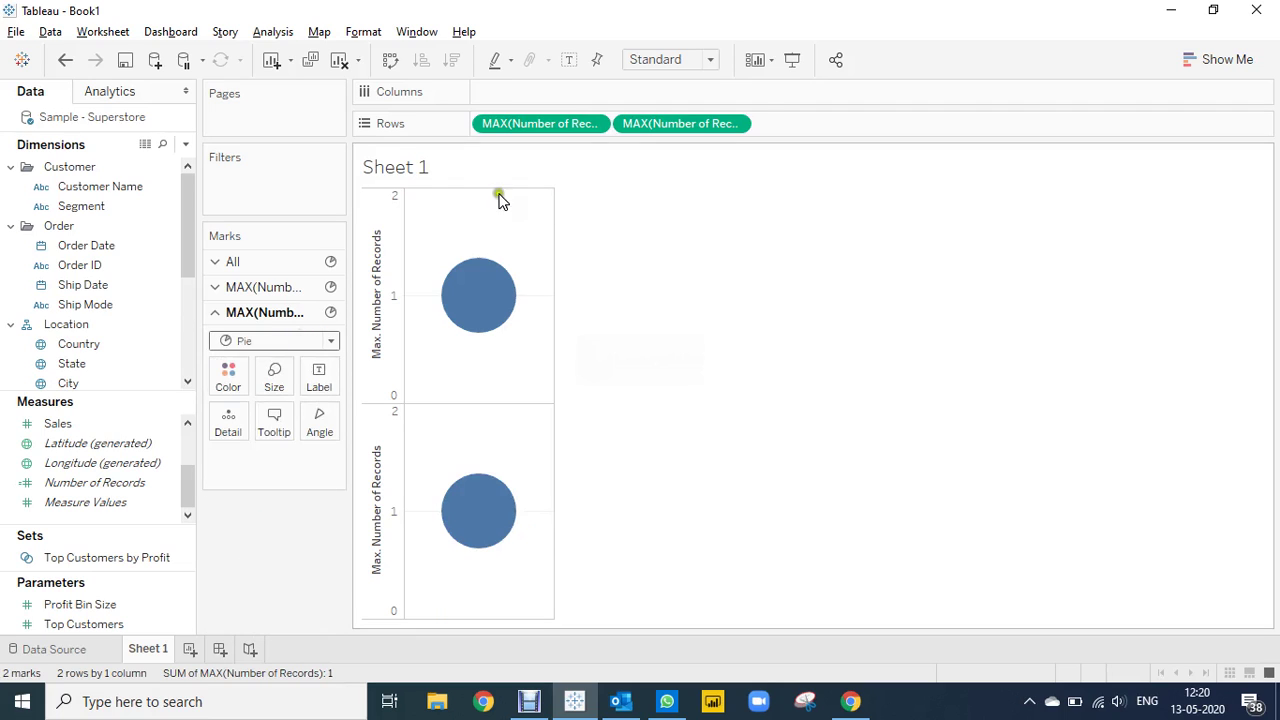
Fit the worksheet with both pies to Entire View
{"action": "left_click", "coordinate": [695, 63]}
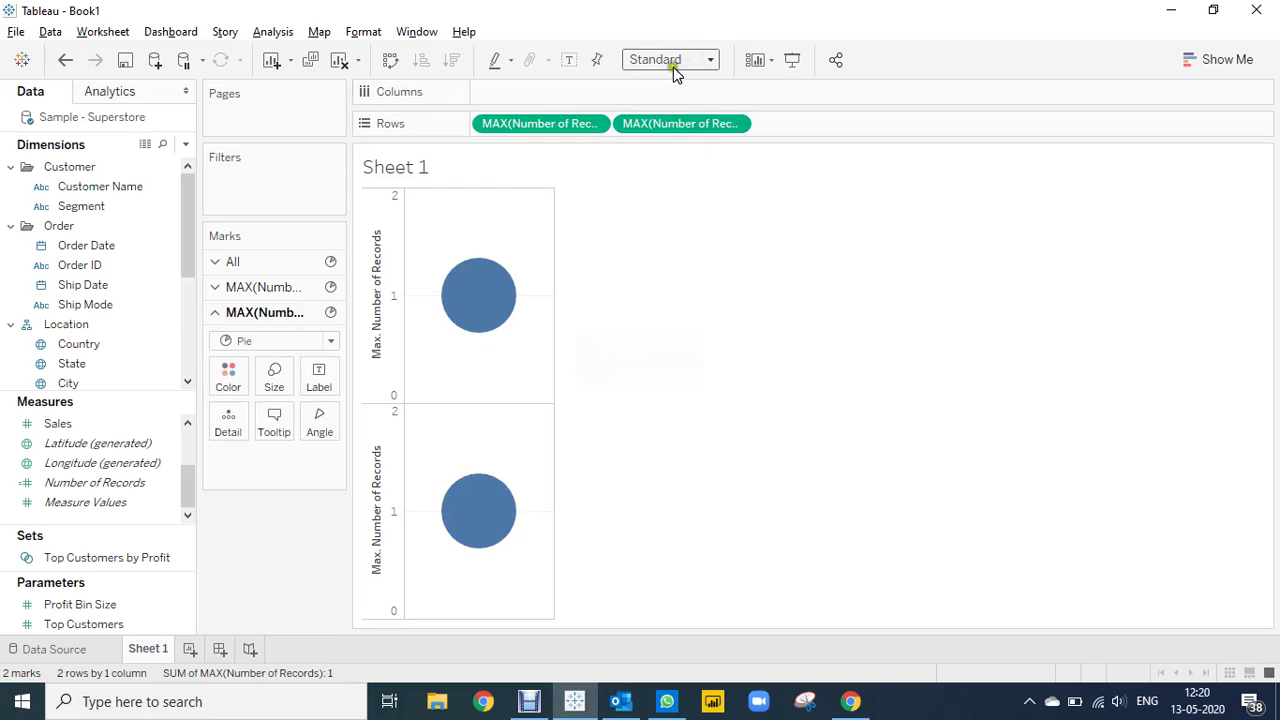
{"action": "left_click", "coordinate": [672, 58]}
{"action": "left_click", "coordinate": [658, 127]}
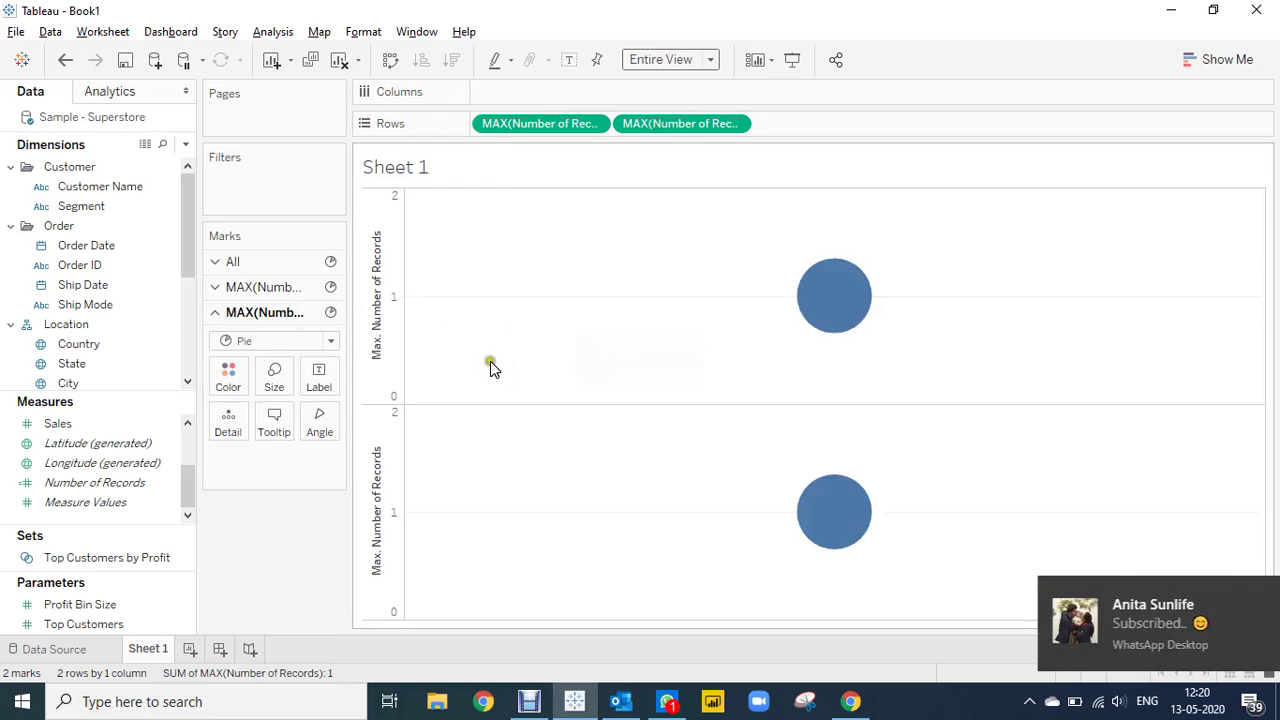
Enlarge both pies slightly together using the shared mark size for all measures
{"action": "left_click", "coordinate": [238, 264]}
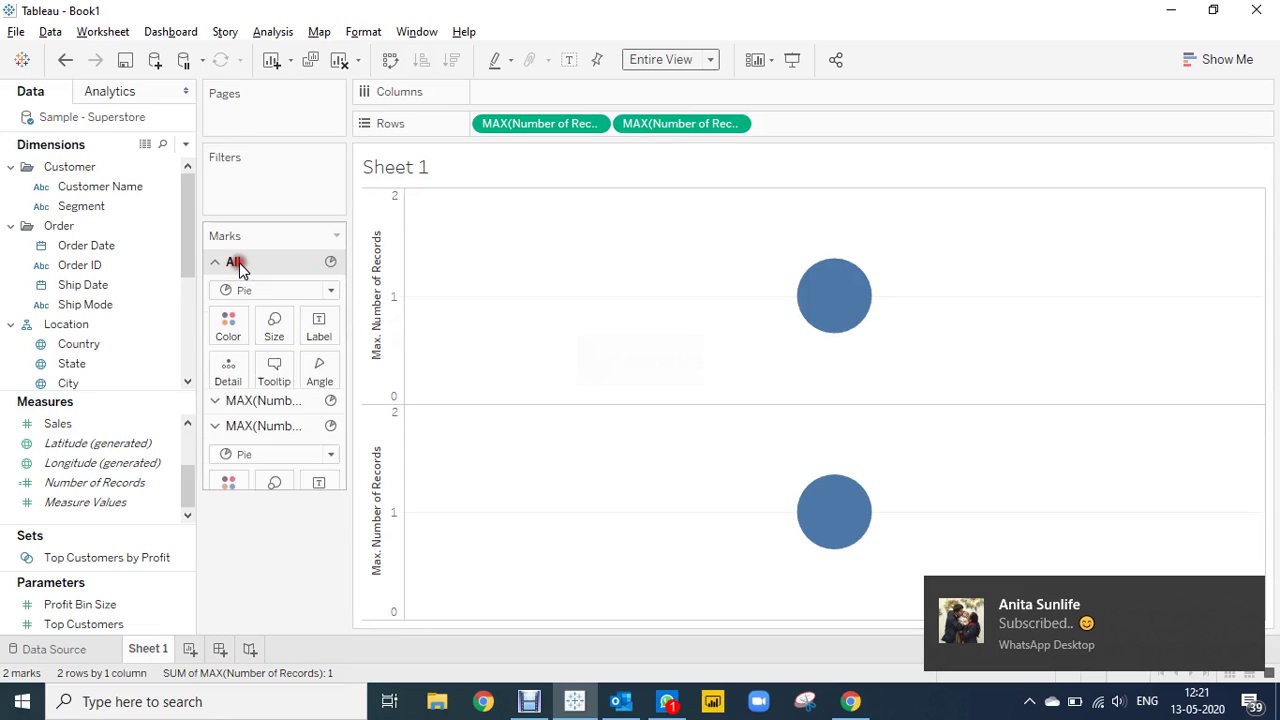
{"action": "left_click", "coordinate": [274, 328]}
{"action": "mouse_move", "coordinate": [310, 375]}
{"action": "left_mouse_down"}
{"action": "mouse_move", "coordinate": [364, 375]}
{"action": "mouse_move", "coordinate": [322, 372]}
{"action": "left_mouse_up"}
Enlarge only the upper pie with the first measure's mark size until it nearly fills its row
{"action": "left_click", "coordinate": [257, 450]}
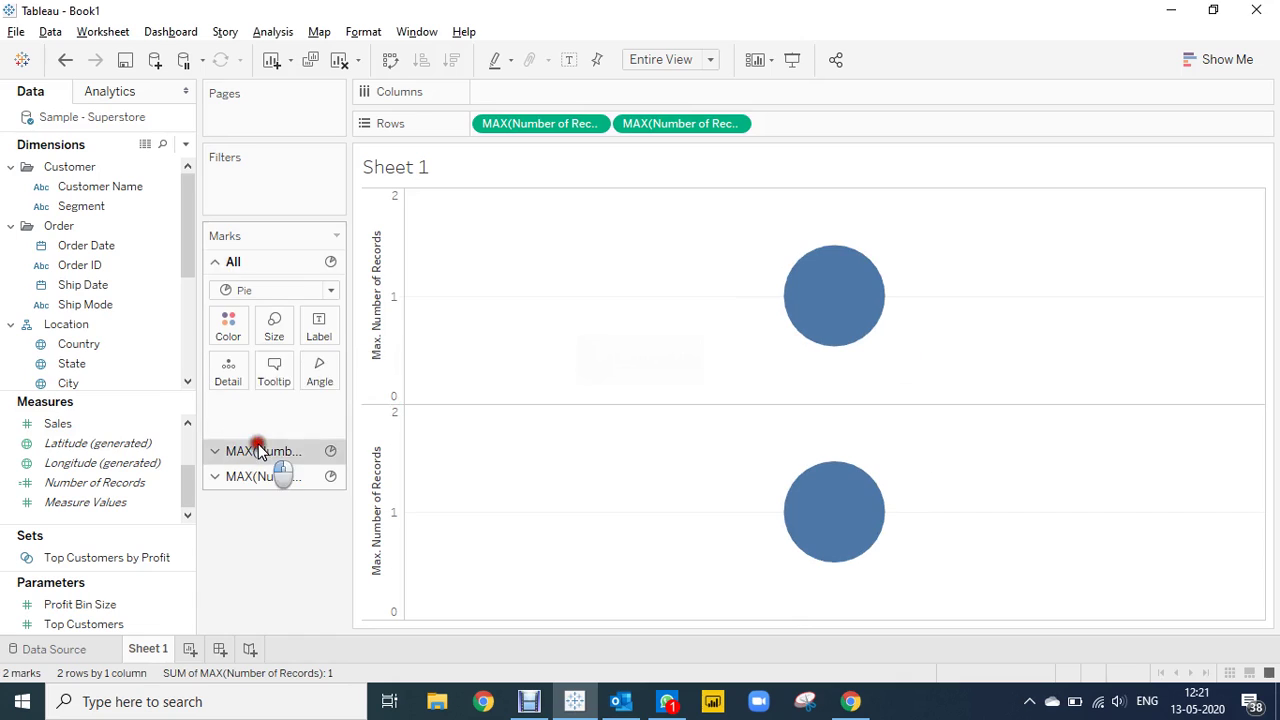
{"action": "left_click", "coordinate": [274, 355]}
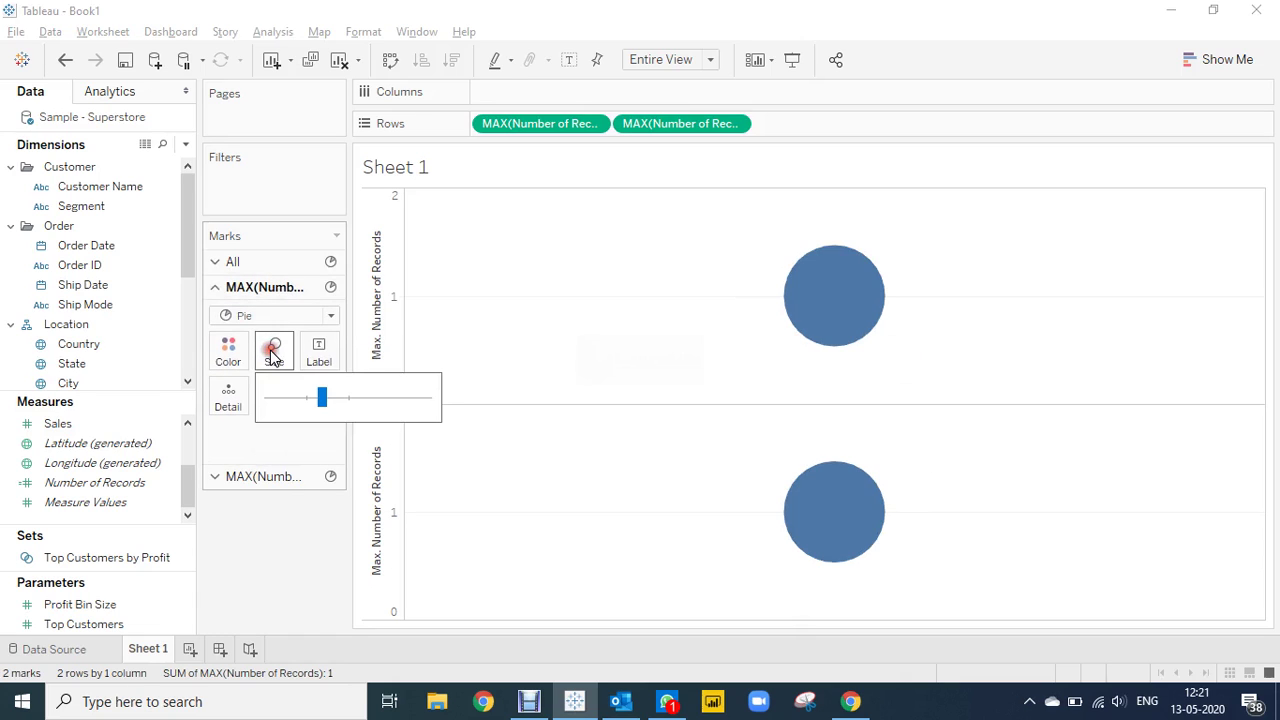
{"action": "left_click_drag", "start_coordinate": [323, 398], "coordinate": [356, 398]}
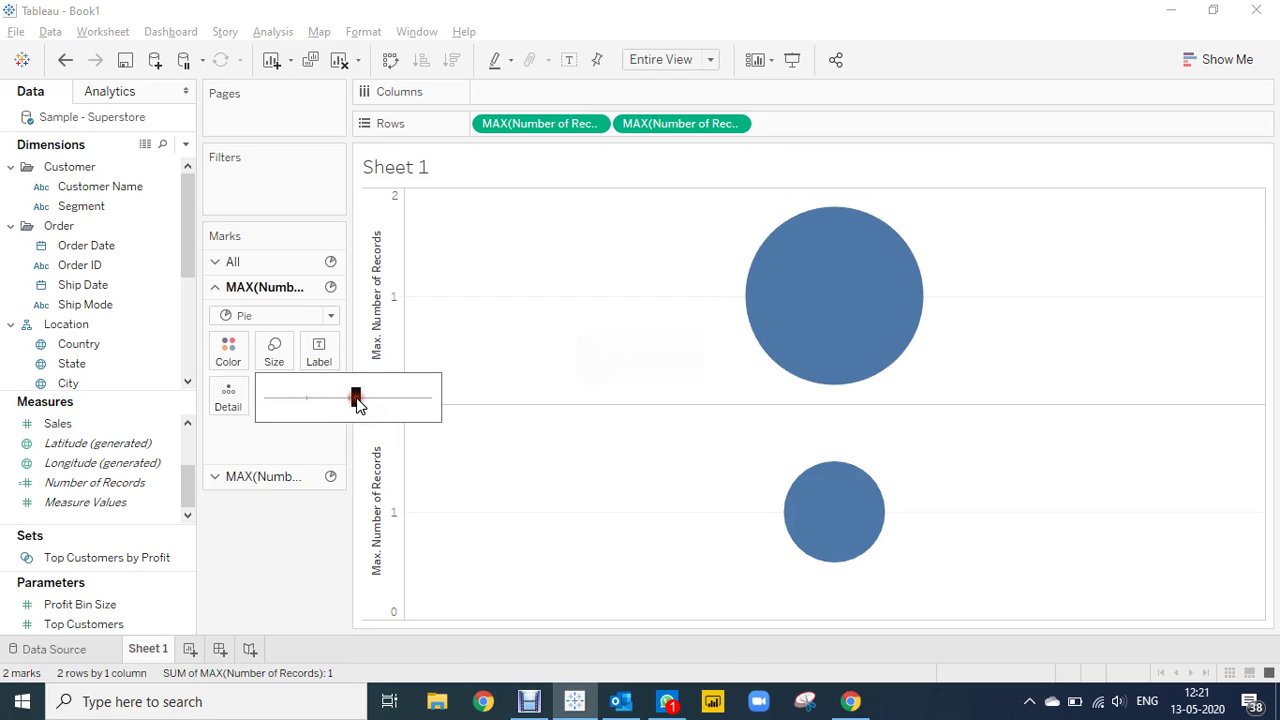
Enlarge the lower pie with the second measure's mark size until slightly smaller than the upper pie, and color it white
{"action": "left_click", "coordinate": [263, 475]}
{"action": "left_click", "coordinate": [264, 475]}
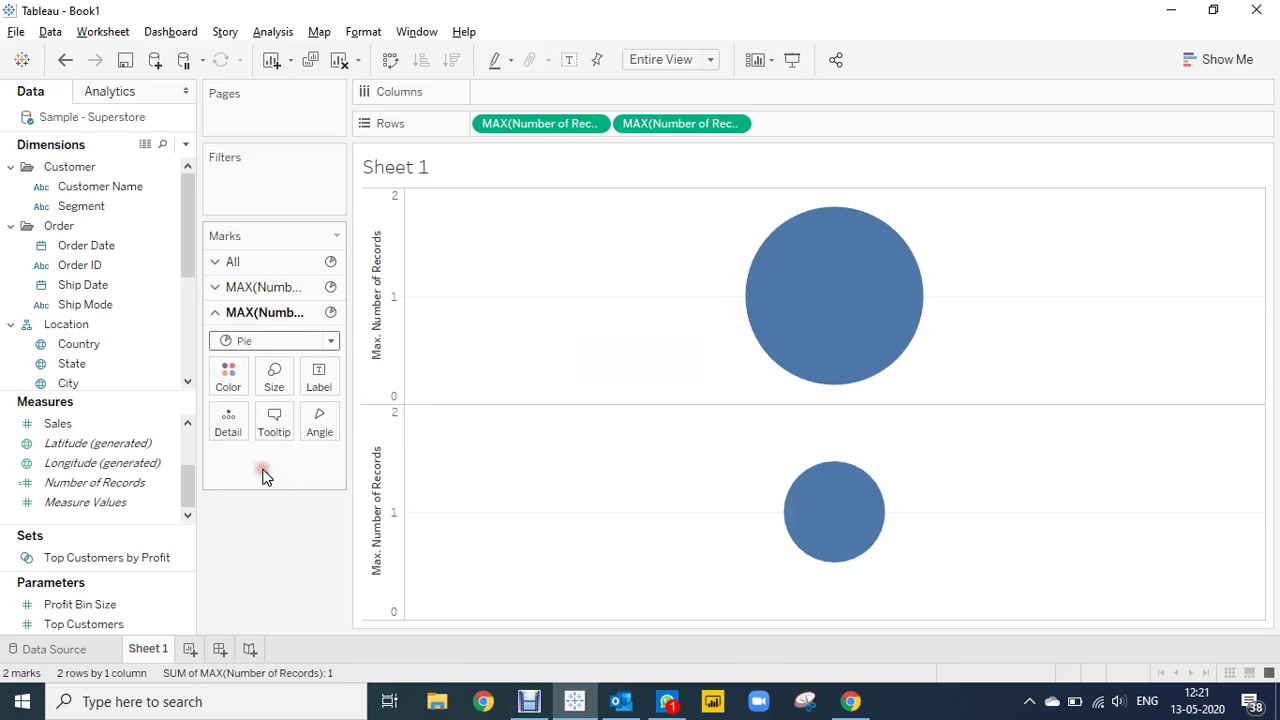
{"action": "left_click", "coordinate": [274, 380]}
{"action": "left_click", "coordinate": [324, 421]}
{"action": "left_click_drag", "start_coordinate": [324, 421], "coordinate": [349, 424]}
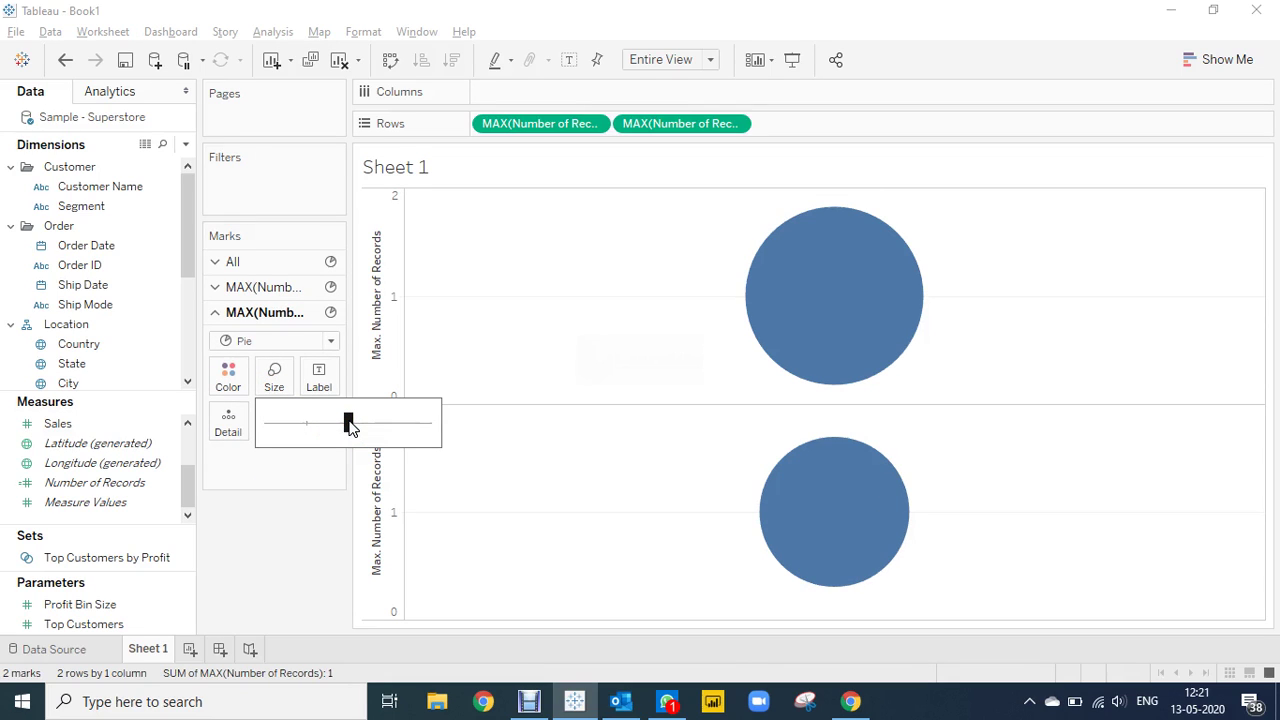
{"action": "left_click", "coordinate": [228, 376]}
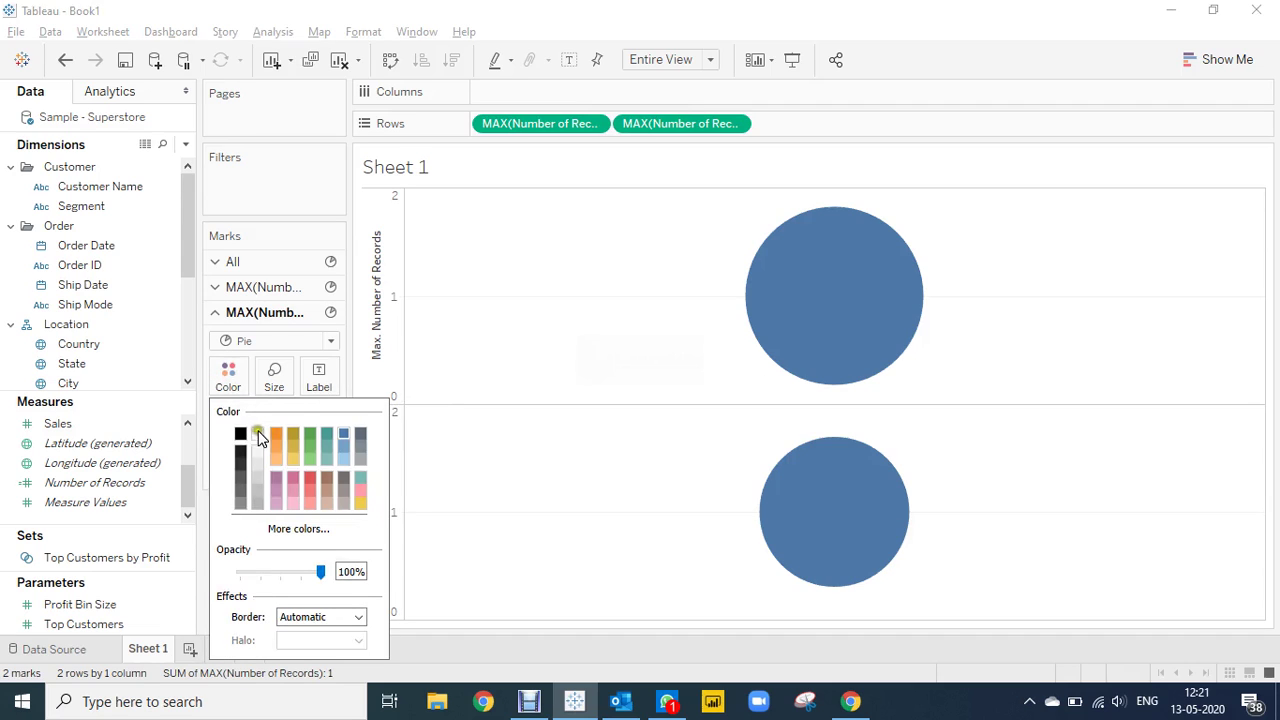
{"action": "left_click", "coordinate": [258, 434]}
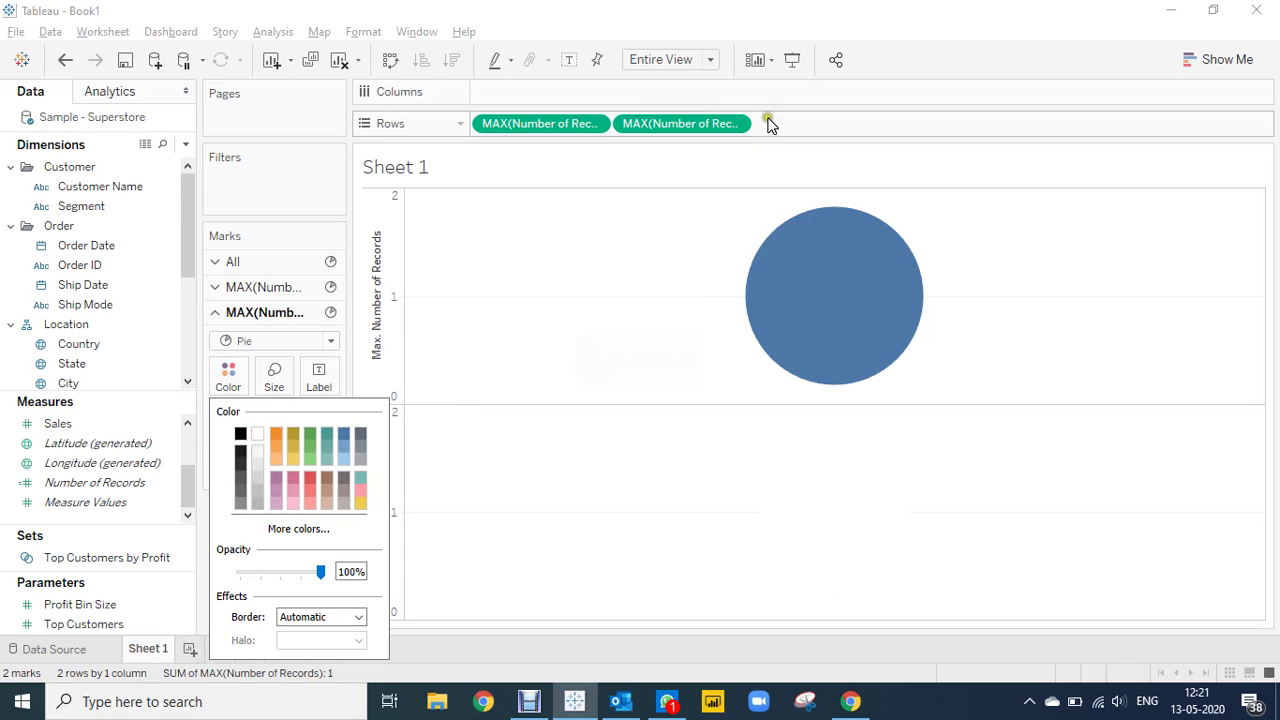
Combine the two Number of Records measures on a dual axis so the white pie overlays the blue one
{"action": "left_click", "coordinate": [737, 125]}
{"action": "left_click", "coordinate": [737, 125]}
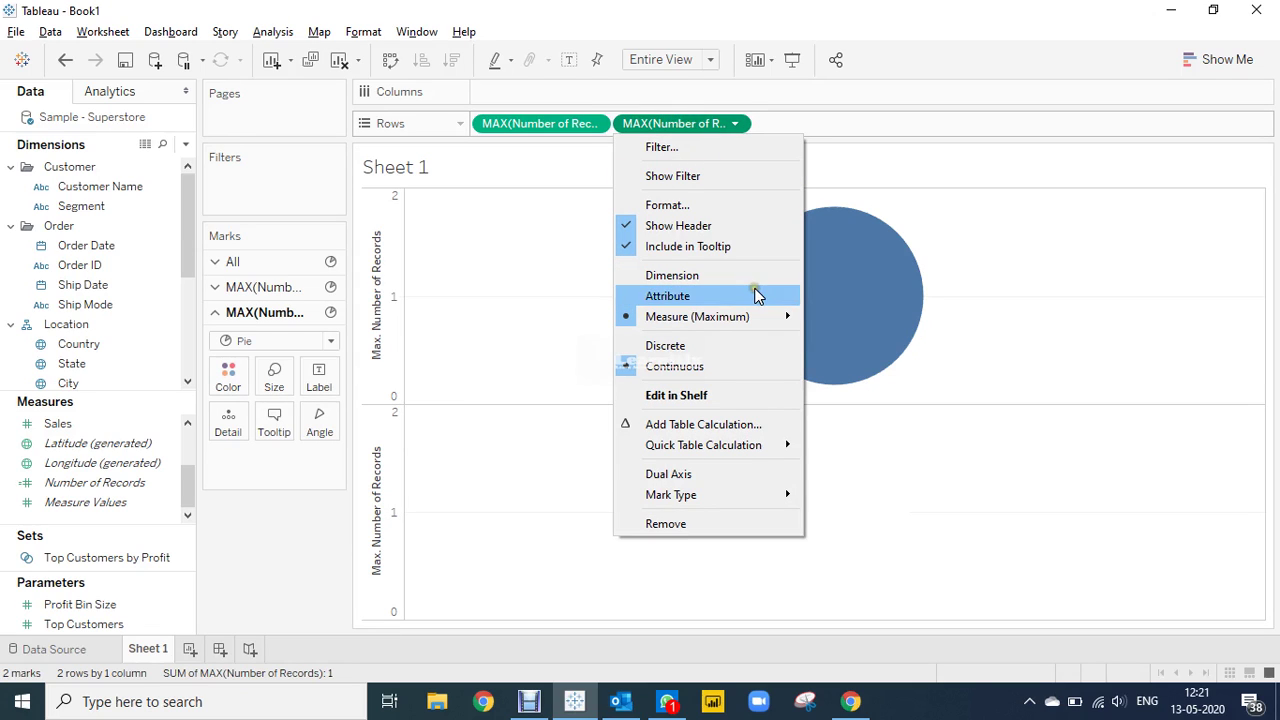
{"action": "left_click", "coordinate": [691, 473]}
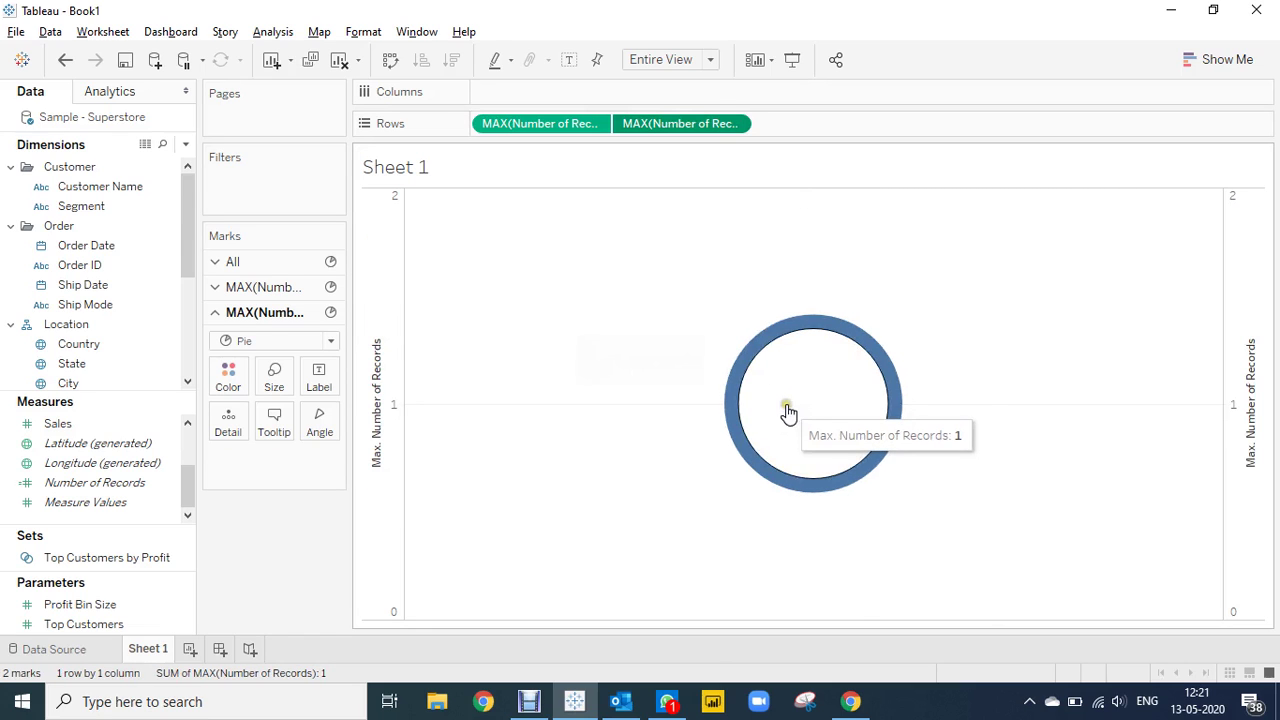
{"action": "mouse_move", "coordinate": [831, 398]}
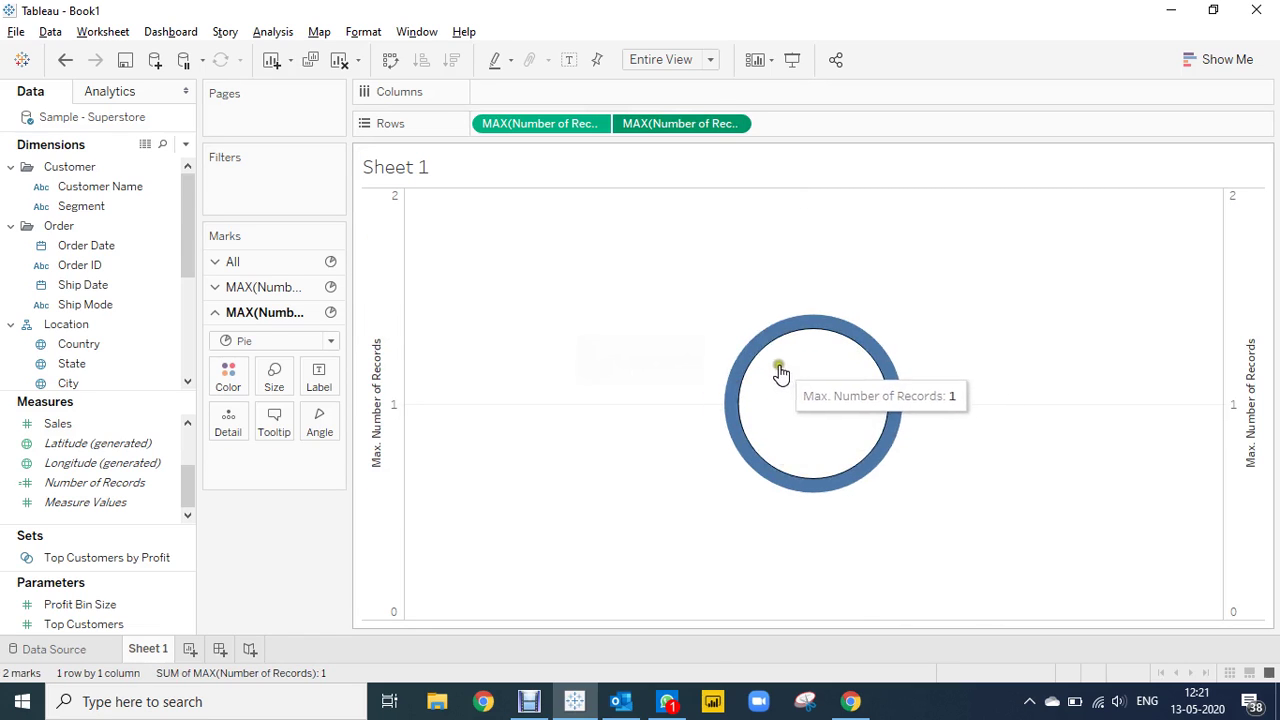
Shrink the white inner pie with the second measure's mark size to give the donut a thicker ring
{"action": "left_click", "coordinate": [274, 374]}
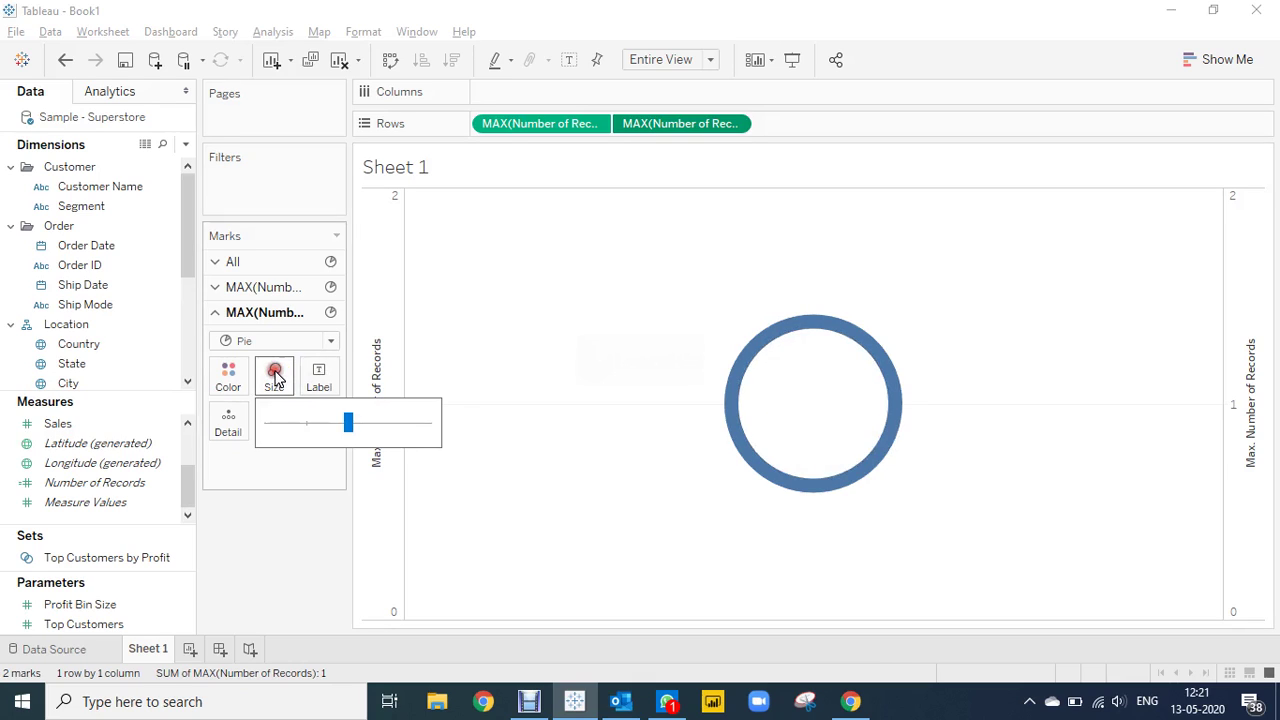
{"action": "left_click", "coordinate": [347, 422]}
{"action": "left_click_drag", "start_coordinate": [348, 422], "coordinate": [326, 424]}
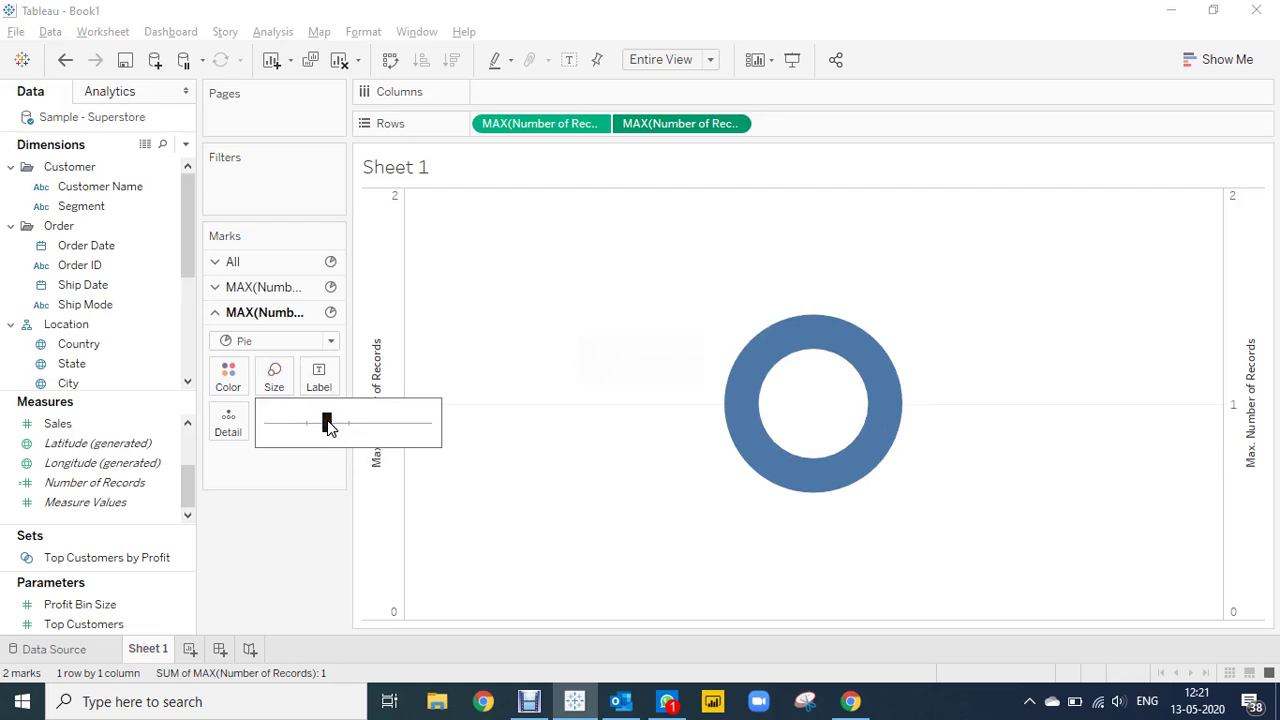
{"action": "left_click", "coordinate": [314, 523]}
{"action": "mouse_move", "coordinate": [847, 403]}
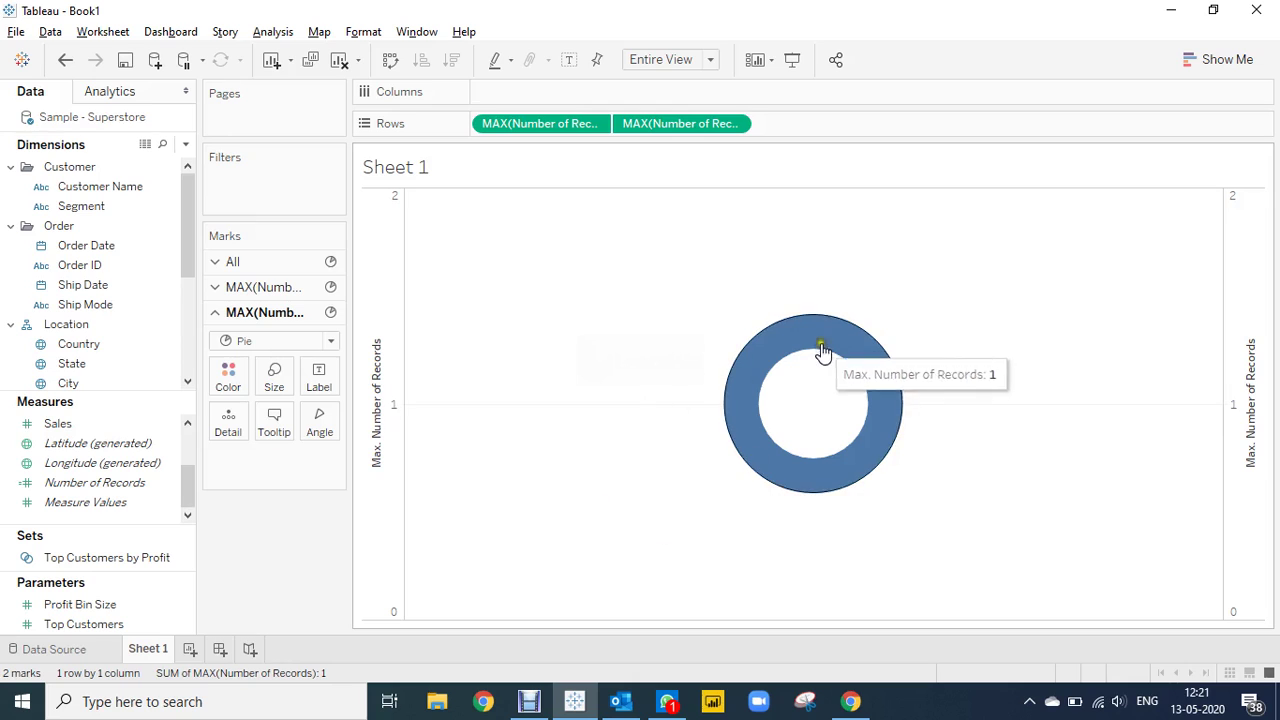
Color and label the outer pie of the first Number of Records measure by Sub-Category
{"action": "left_click", "coordinate": [252, 289]}
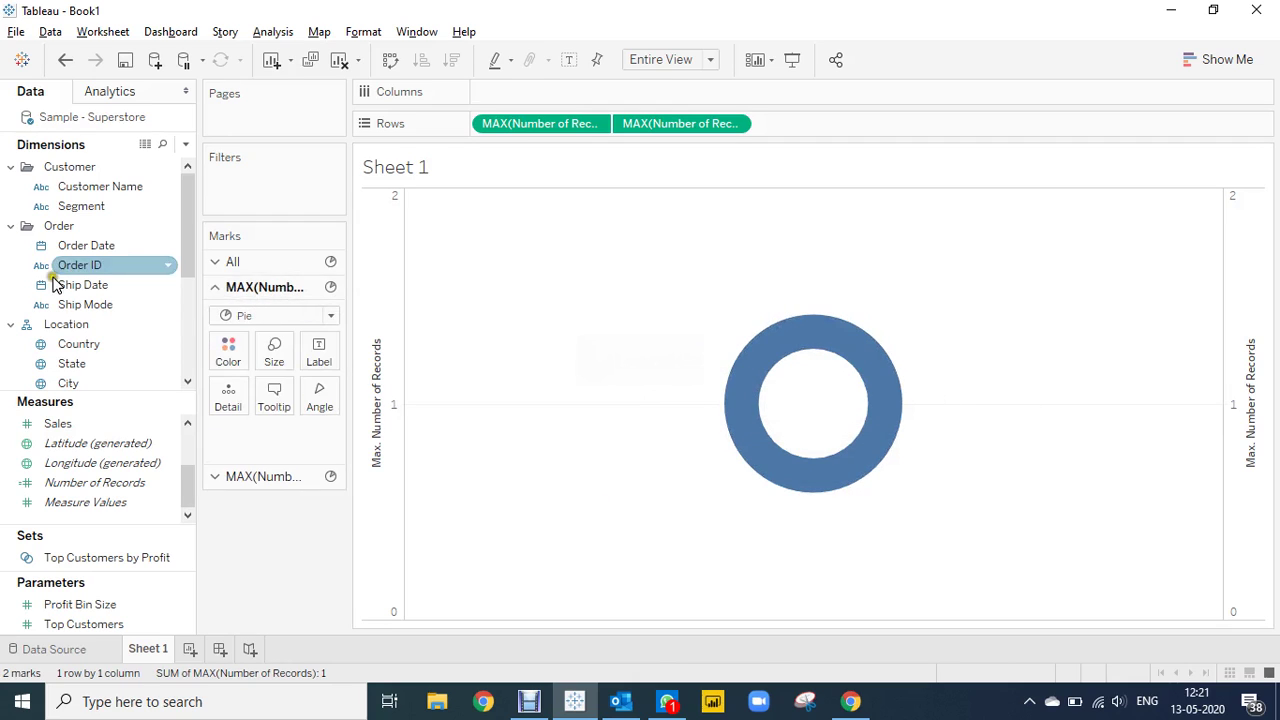
{"action": "left_click", "coordinate": [148, 268]}
{"action": "left_click", "coordinate": [192, 241]}
{"action": "left_click_drag", "start_coordinate": [192, 240], "coordinate": [190, 299]}
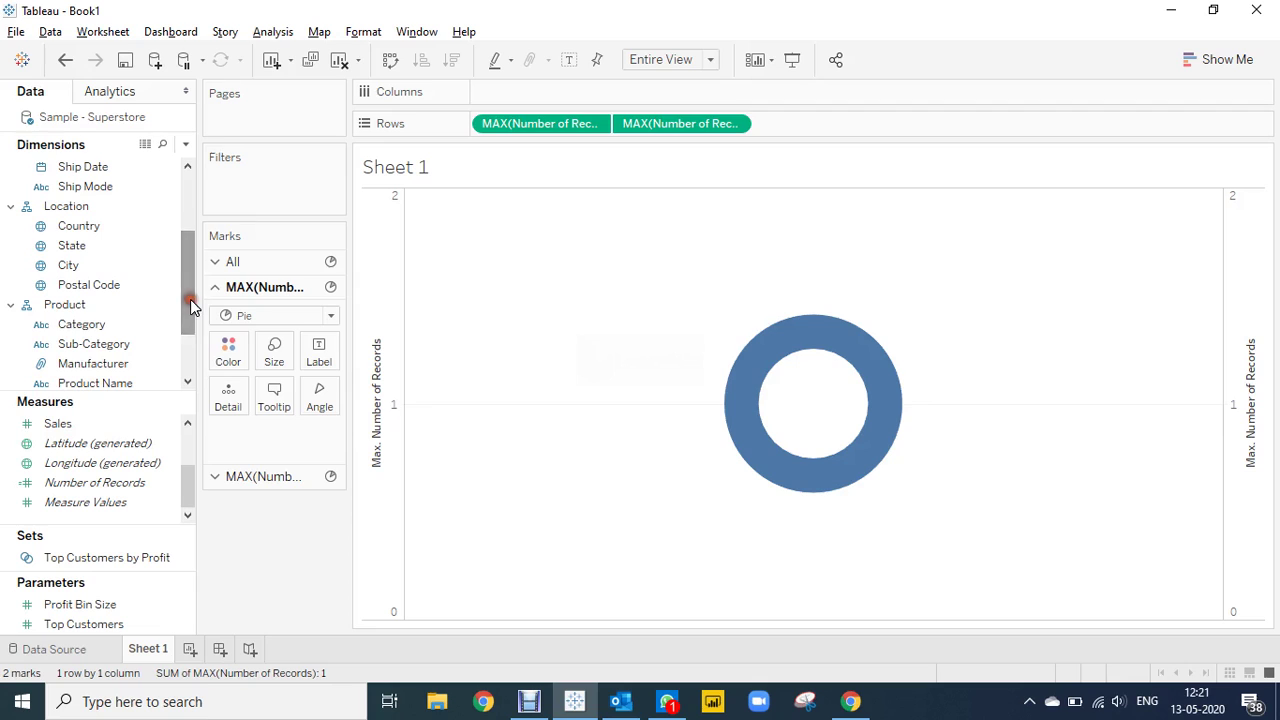
{"action": "left_click", "coordinate": [84, 342]}
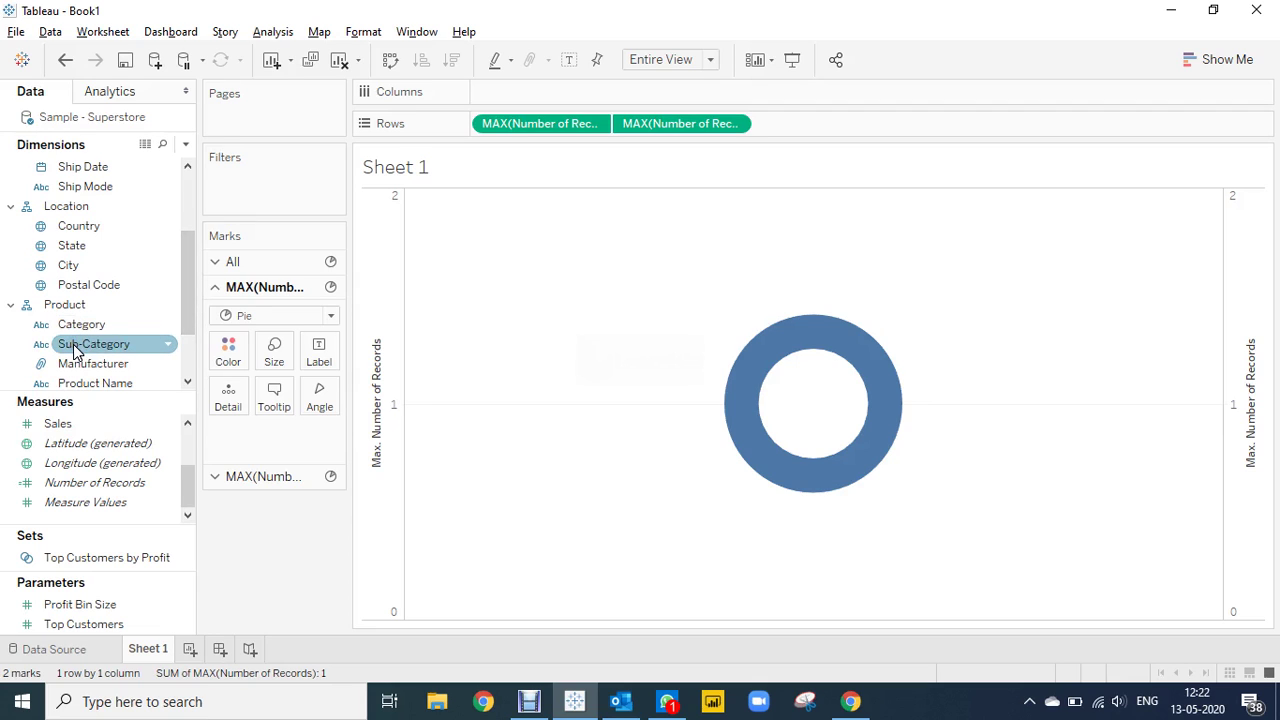
{"action": "left_click_drag", "start_coordinate": [74, 350], "coordinate": [226, 362]}
{"action": "left_click_drag", "start_coordinate": [77, 346], "coordinate": [314, 350]}
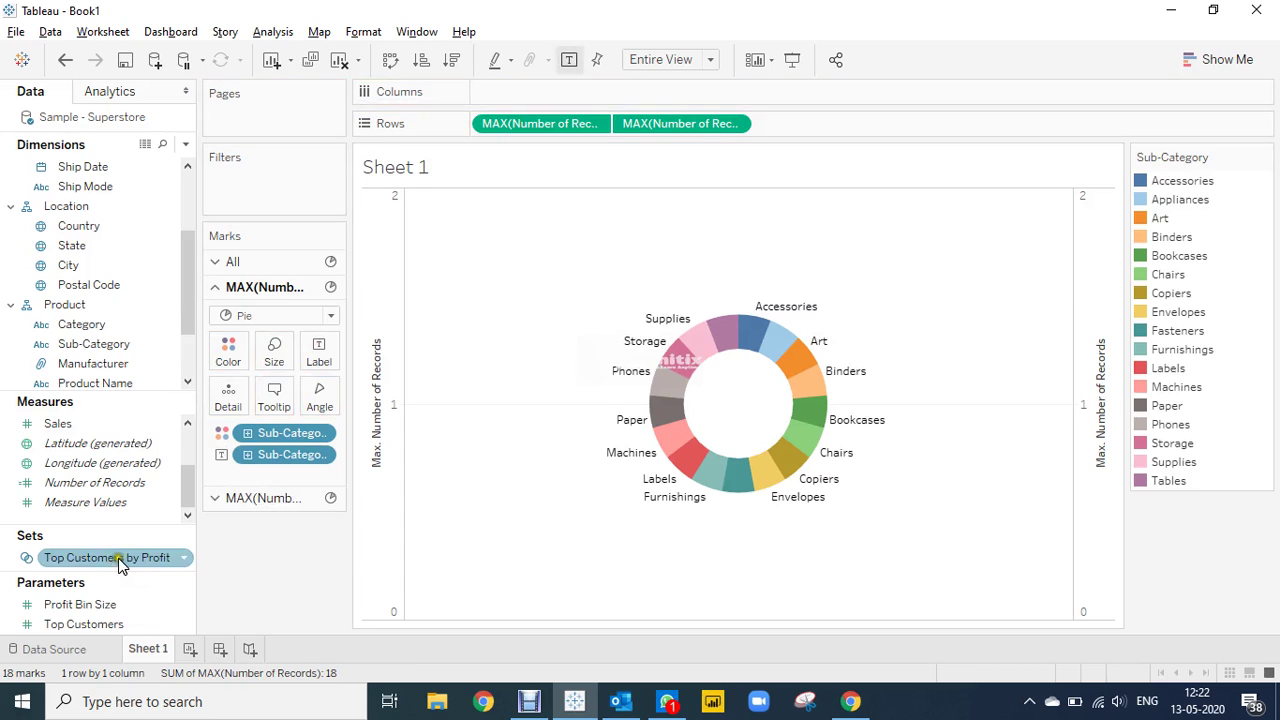
Add Sales to the outer ring's labels and display it as a percent of total with a quick table calculation
{"action": "left_click_drag", "start_coordinate": [55, 424], "coordinate": [319, 350]}
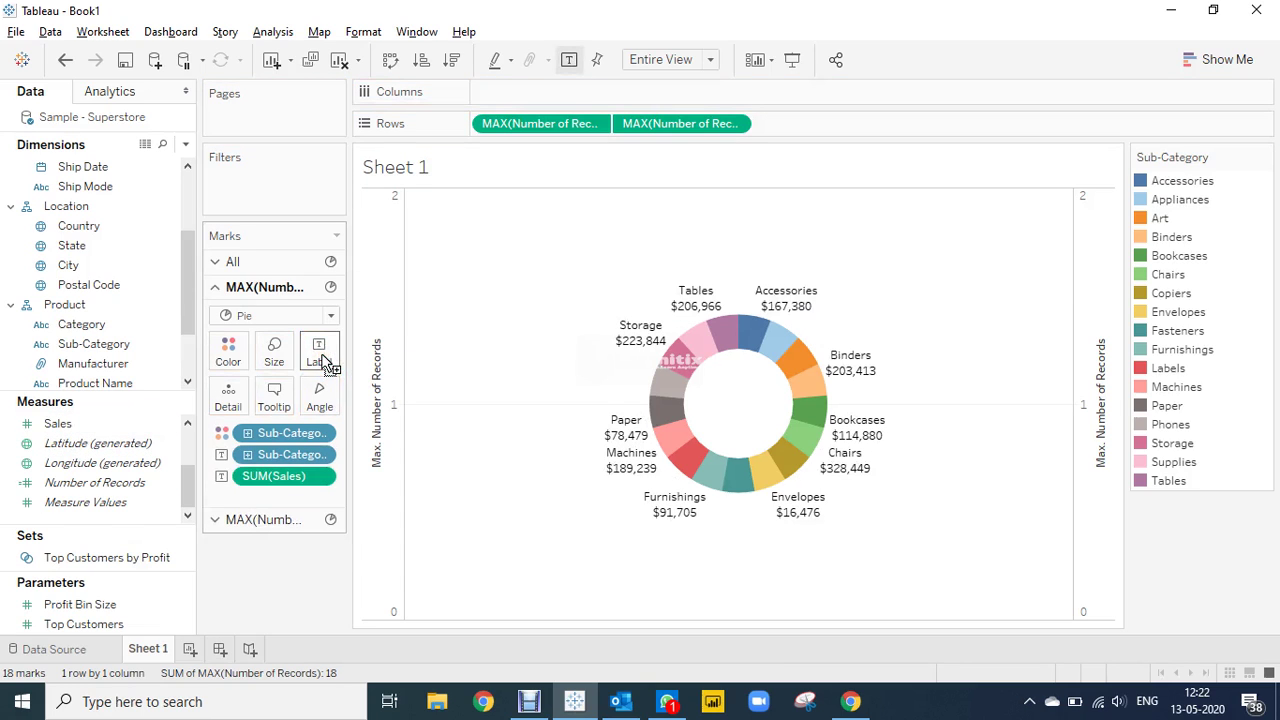
{"action": "left_click", "coordinate": [322, 478]}
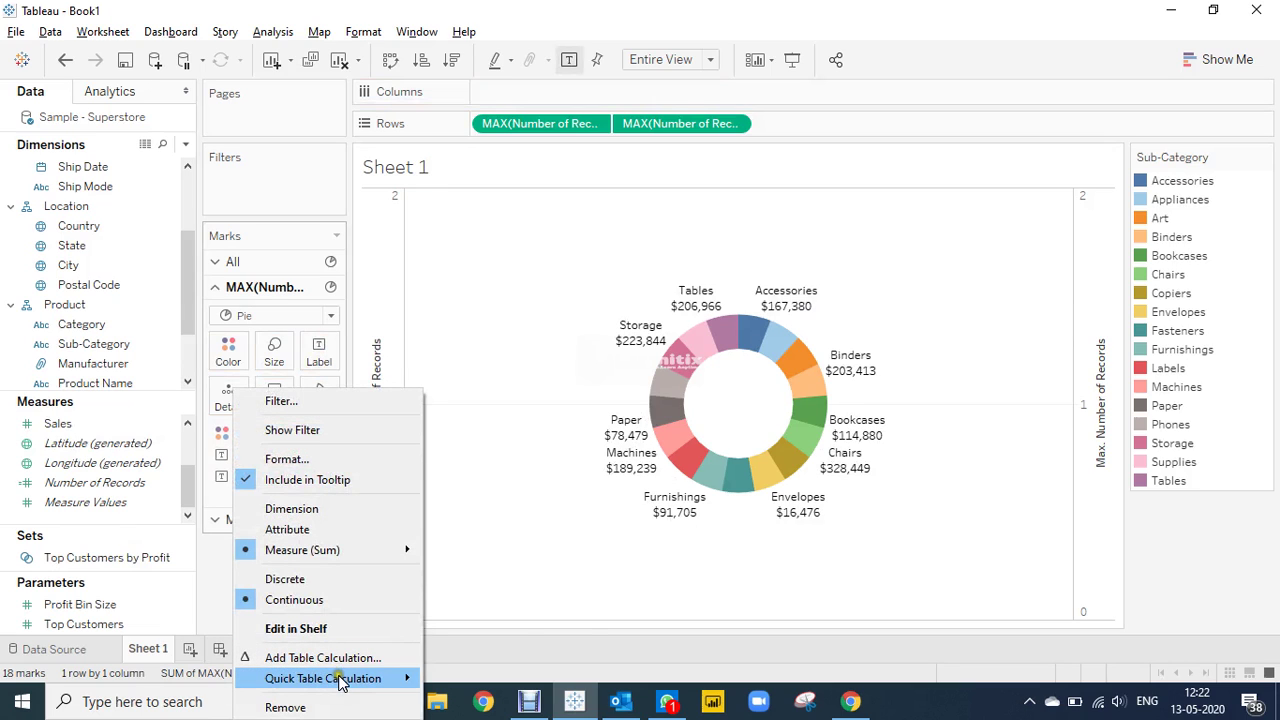
{"action": "mouse_move", "coordinate": [340, 680]}
{"action": "left_click", "coordinate": [485, 565]}
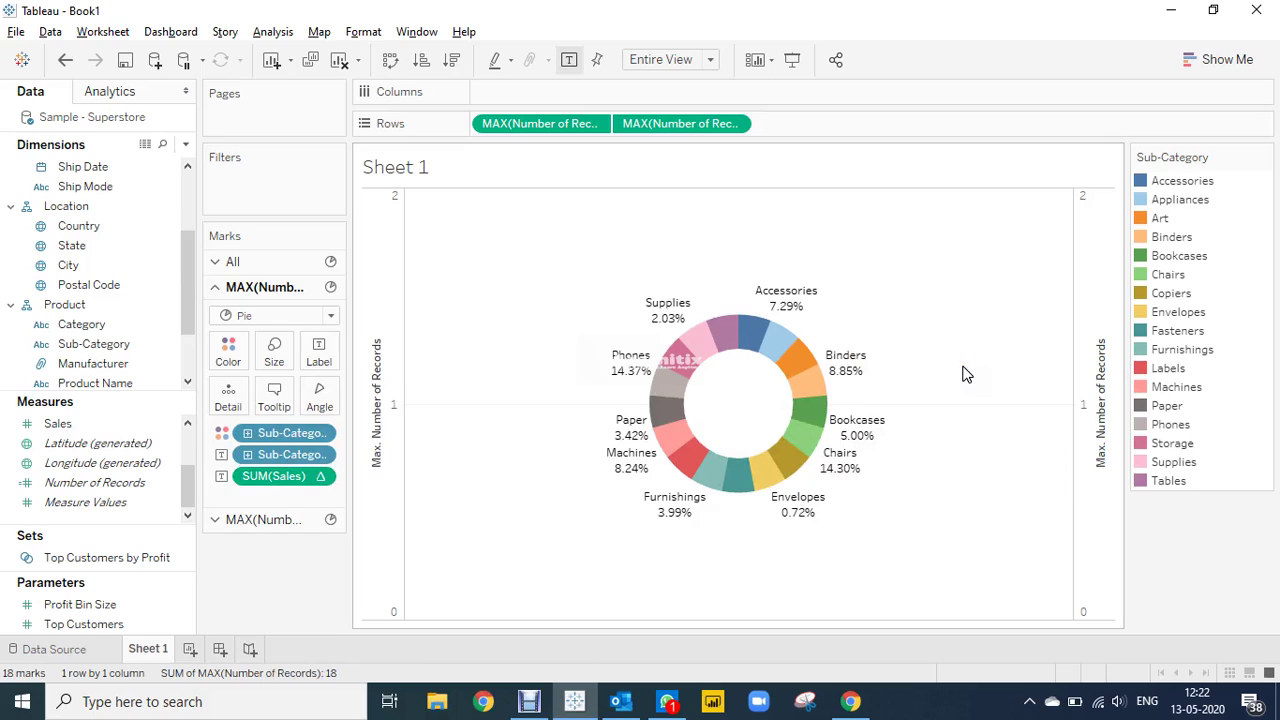
Rename the Sheet 1 worksheet as "Donut chart"
{"action": "double_click", "coordinate": [148, 648]}
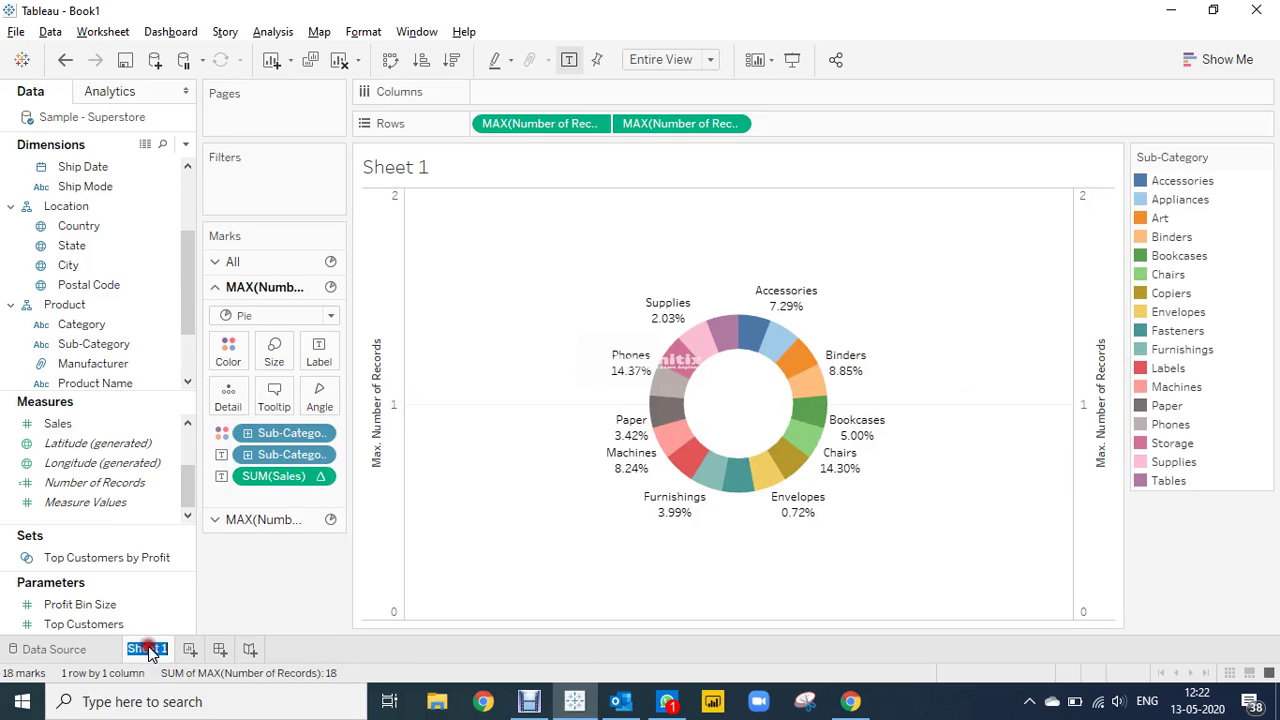
{"action": "type", "text": "Donut chart"}
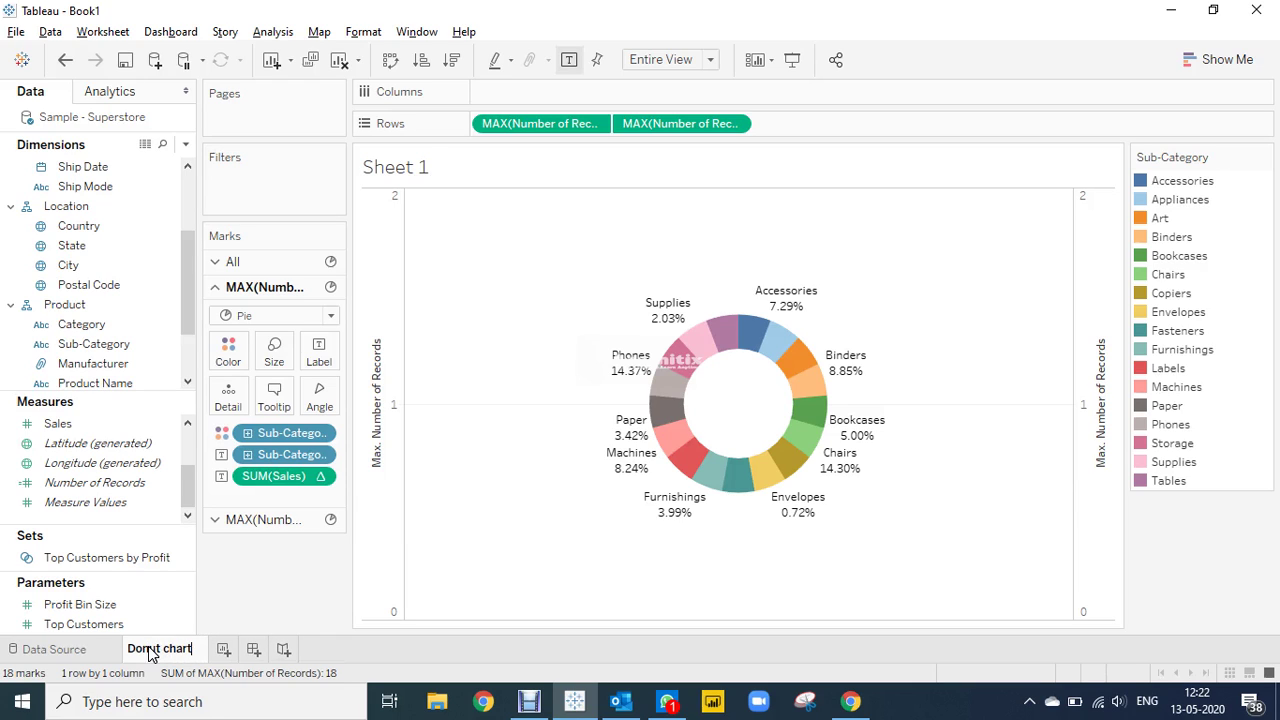
{"action": "key", "text": "Return"}
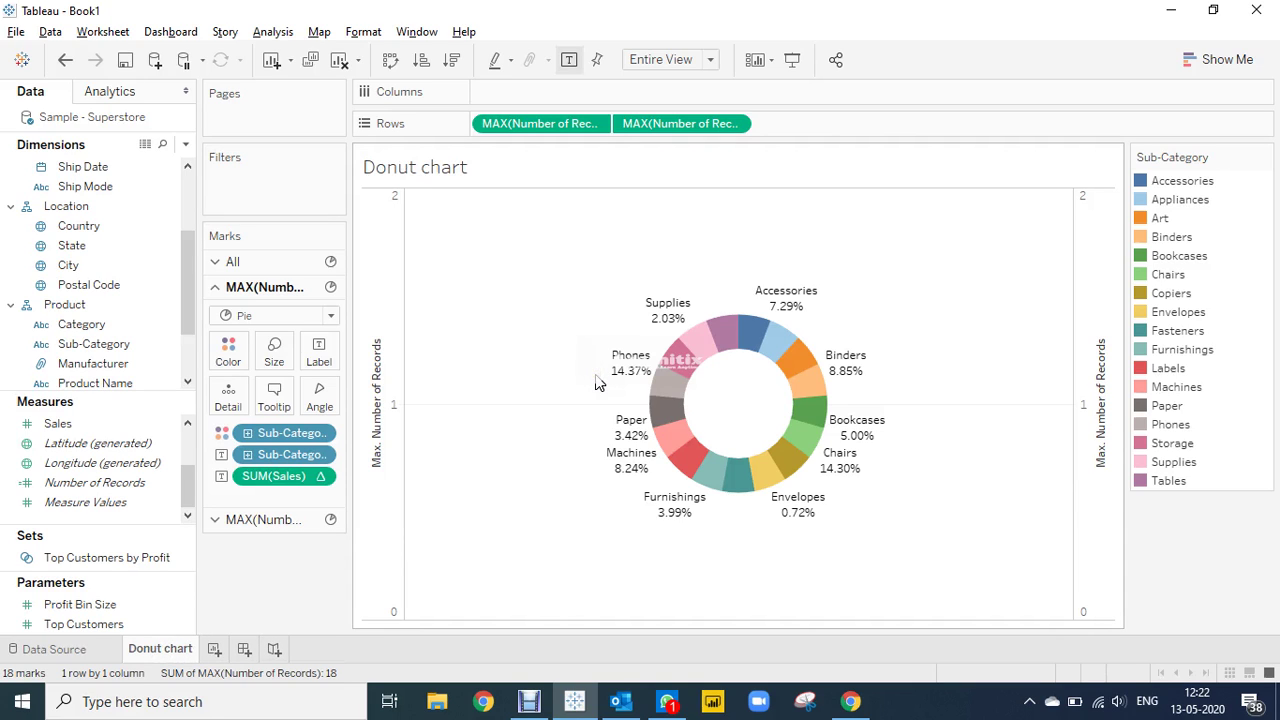